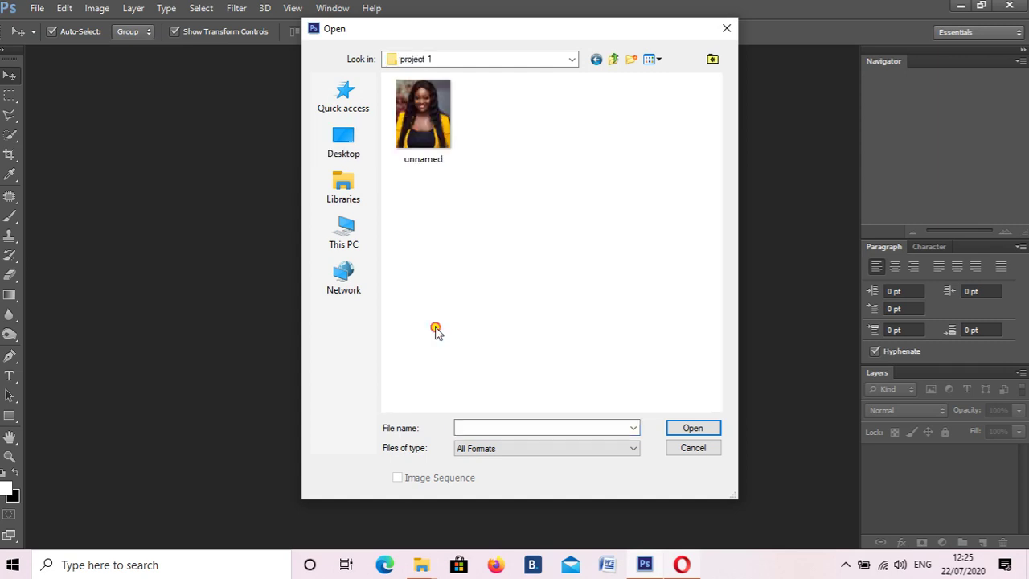
Step: Open the unnamed image from the project 1 folder and convert its Background into a regular layer with the default settings
{"action": "left_click", "coordinate": [431, 141]}
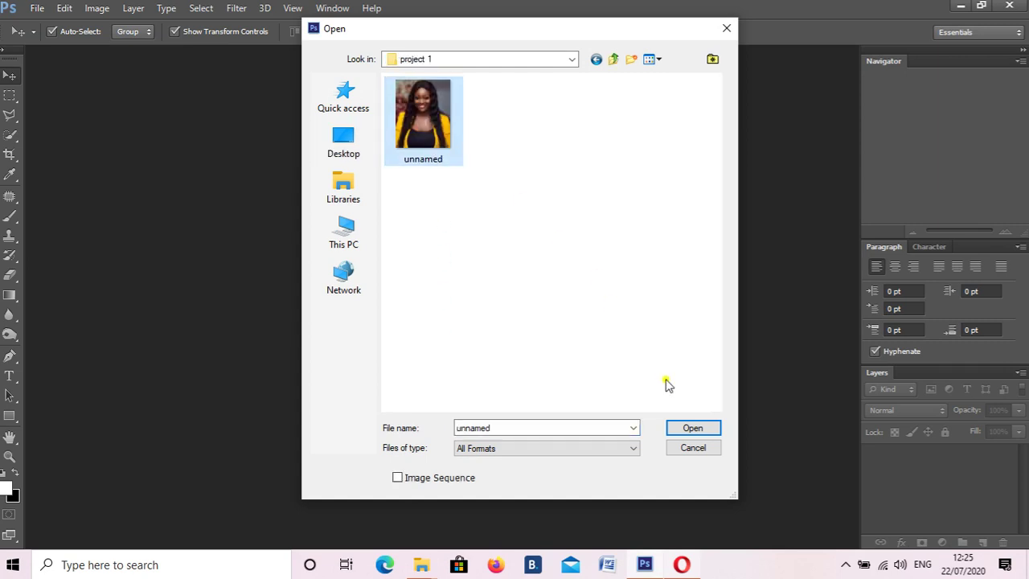
{"action": "left_click", "coordinate": [693, 429]}
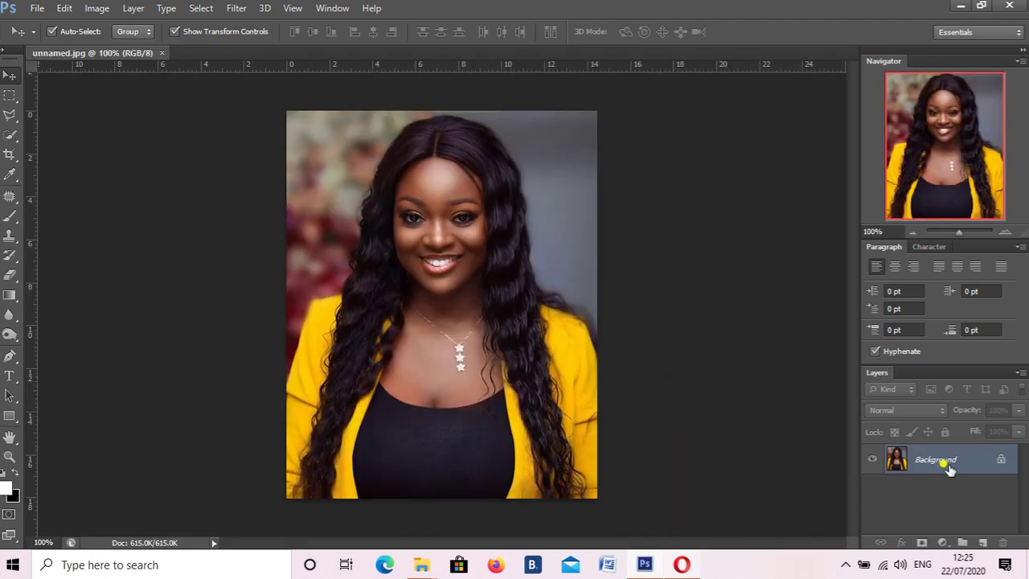
{"action": "double_click", "coordinate": [942, 459]}
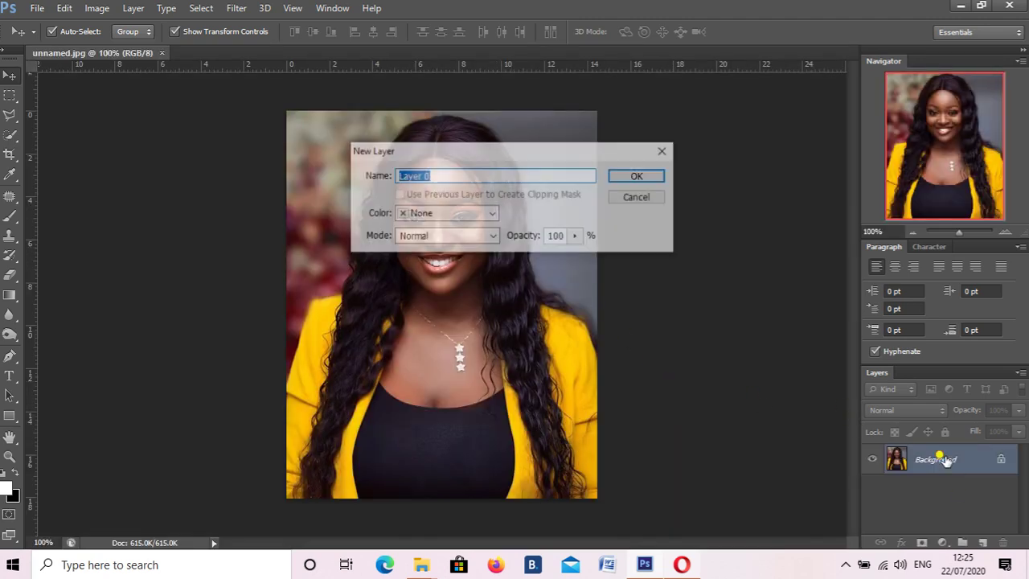
{"action": "left_click", "coordinate": [658, 182]}
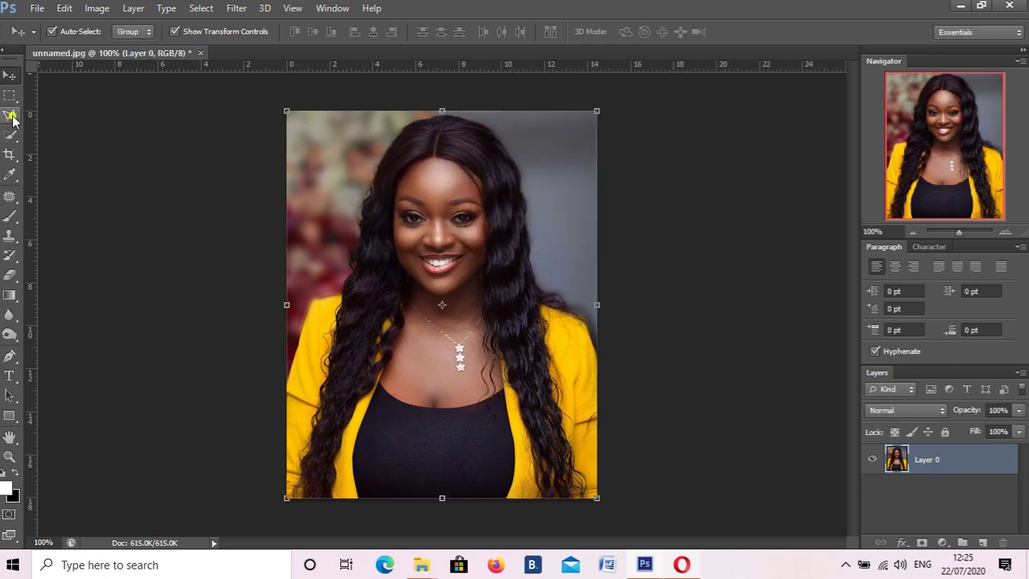
Step: Start a Polygonal Lasso outline at the photo's right edge and trace it along the top of the yellow jacket's right-hand shoulder
{"action": "left_click_drag", "start_coordinate": [12, 119], "coordinate": [47, 129]}
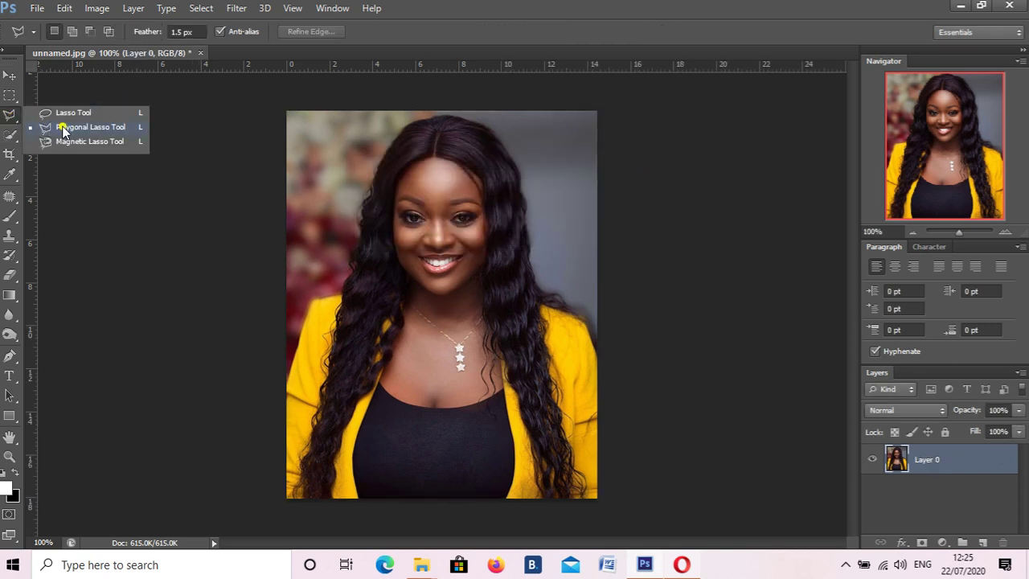
{"action": "left_click", "coordinate": [70, 130]}
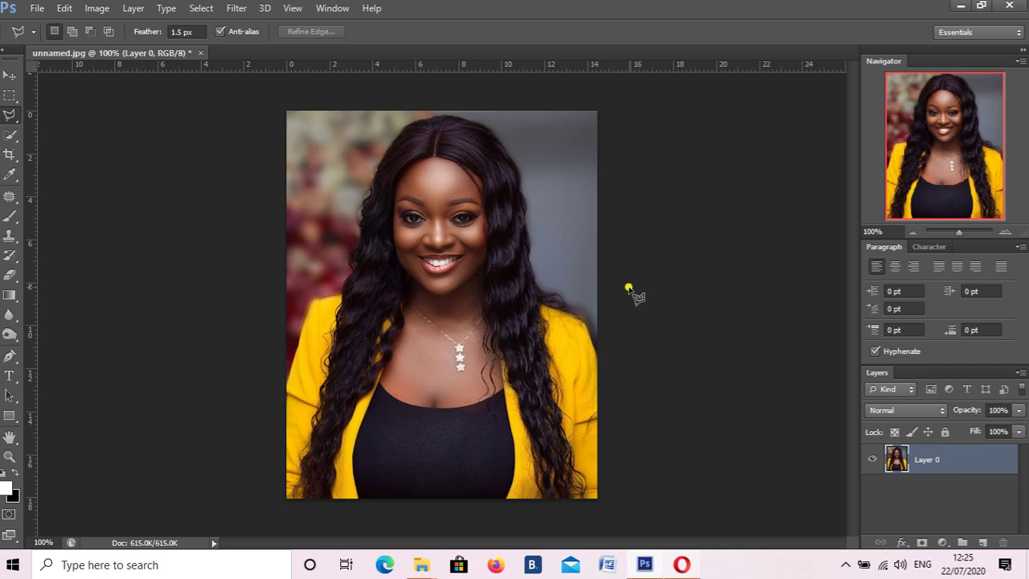
{"action": "left_click_drag", "start_coordinate": [968, 233], "coordinate": [965, 232]}
{"action": "left_click_drag", "start_coordinate": [950, 138], "coordinate": [970, 140]}
{"action": "left_click_drag", "start_coordinate": [627, 544], "coordinate": [655, 543]}
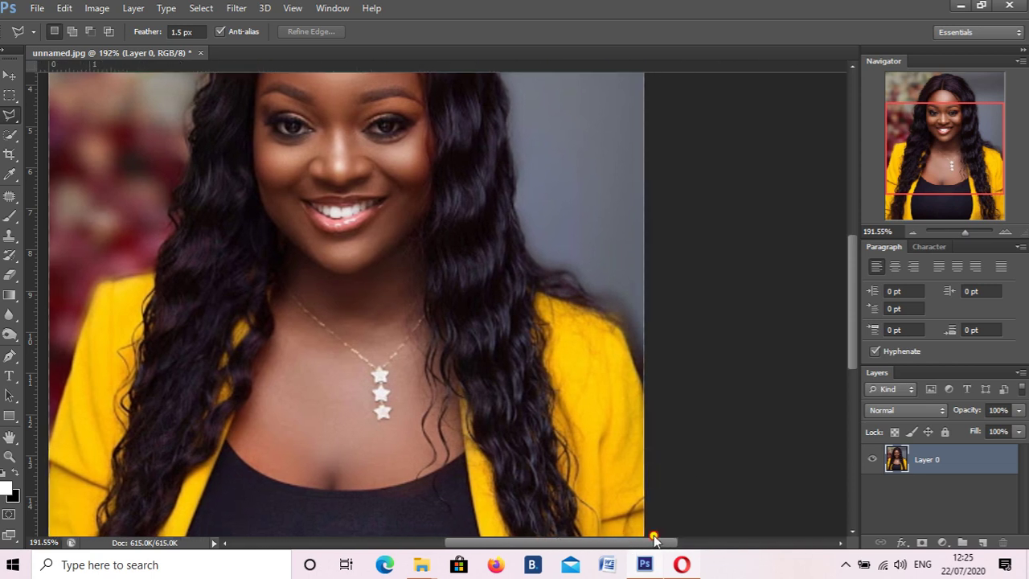
{"action": "left_click_drag", "start_coordinate": [971, 231], "coordinate": [973, 231]}
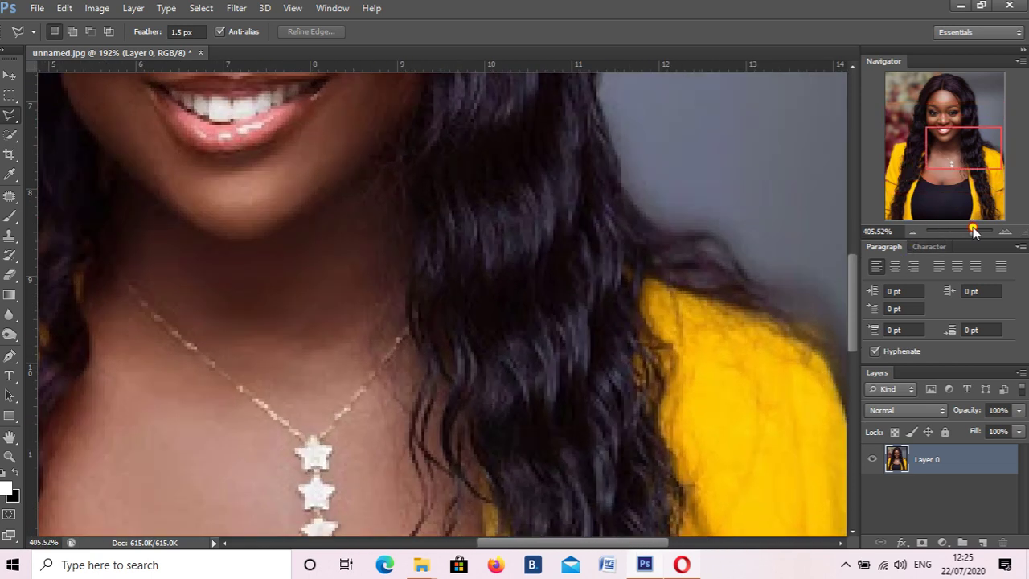
{"action": "left_click_drag", "start_coordinate": [967, 165], "coordinate": [997, 160]}
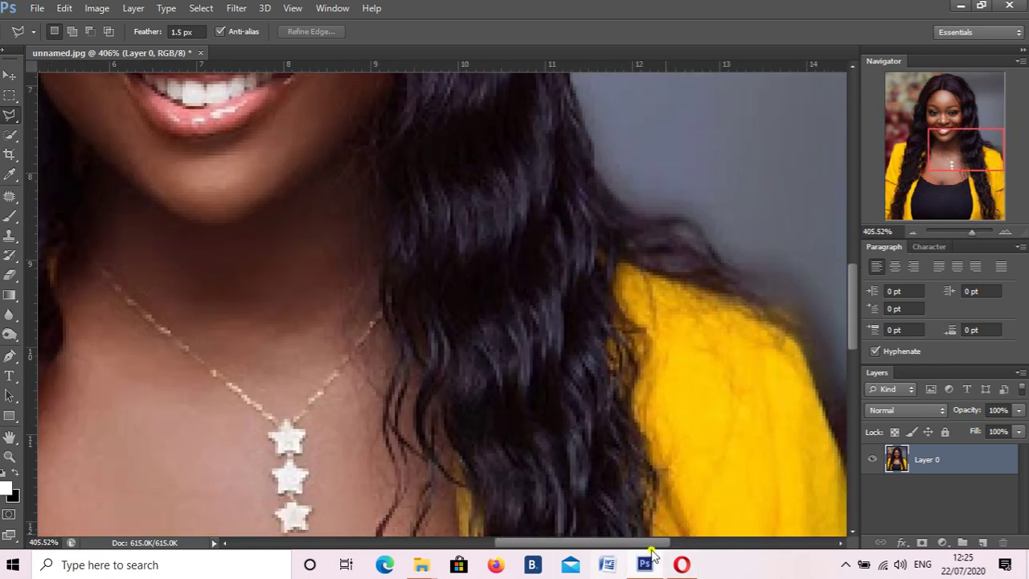
{"action": "left_click_drag", "start_coordinate": [655, 546], "coordinate": [682, 544]}
{"action": "scroll", "coordinate": [721, 445], "scroll_direction": "down", "scroll_amount": 1}
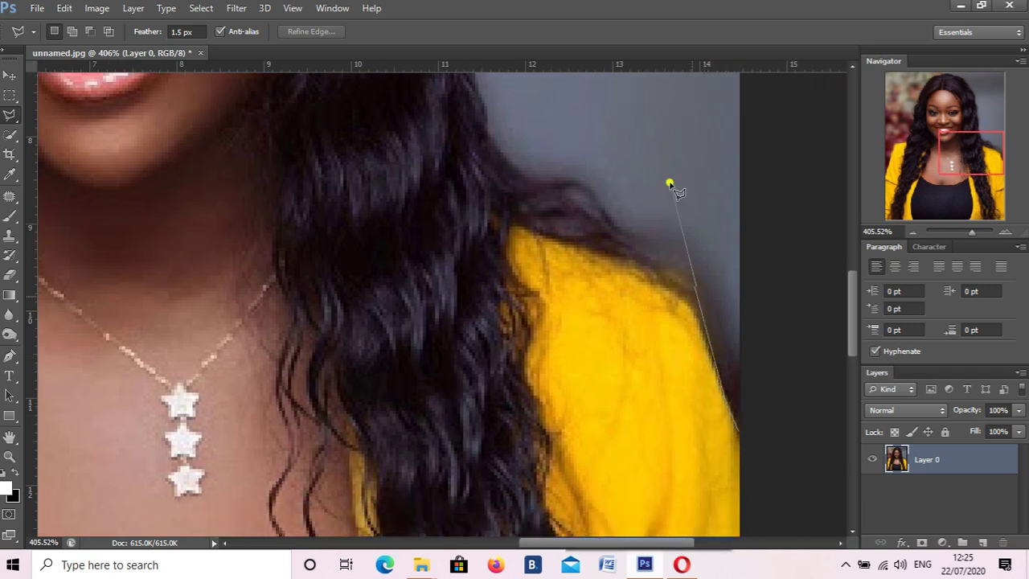
{"action": "left_click", "coordinate": [678, 302]}
{"action": "left_click", "coordinate": [620, 257]}
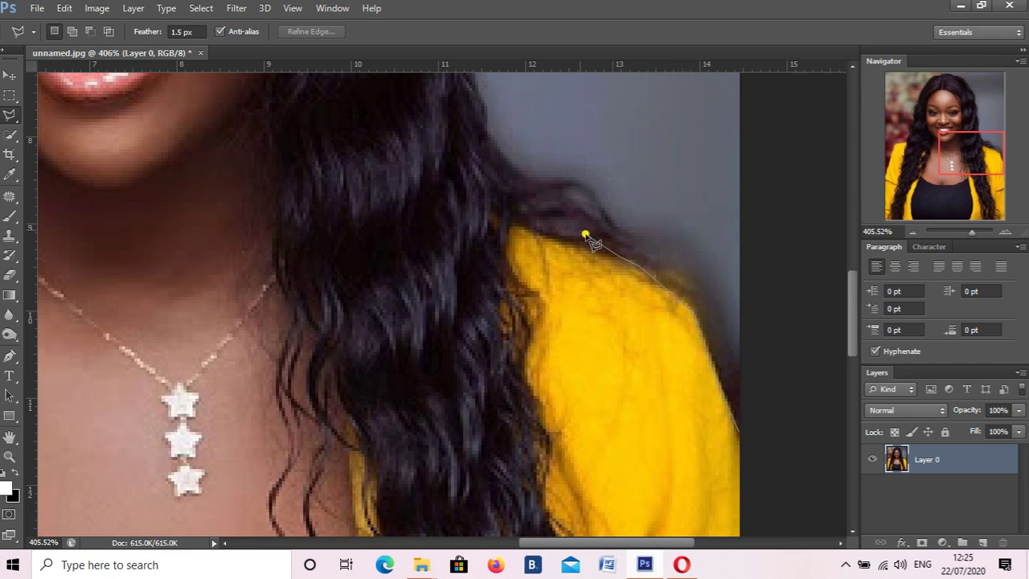
{"action": "left_click", "coordinate": [591, 247]}
Step: Continue the lasso outline from the right-hand shoulder up the outer edge of the hair to forehead height
{"action": "left_click", "coordinate": [545, 201]}
{"action": "left_click", "coordinate": [482, 138]}
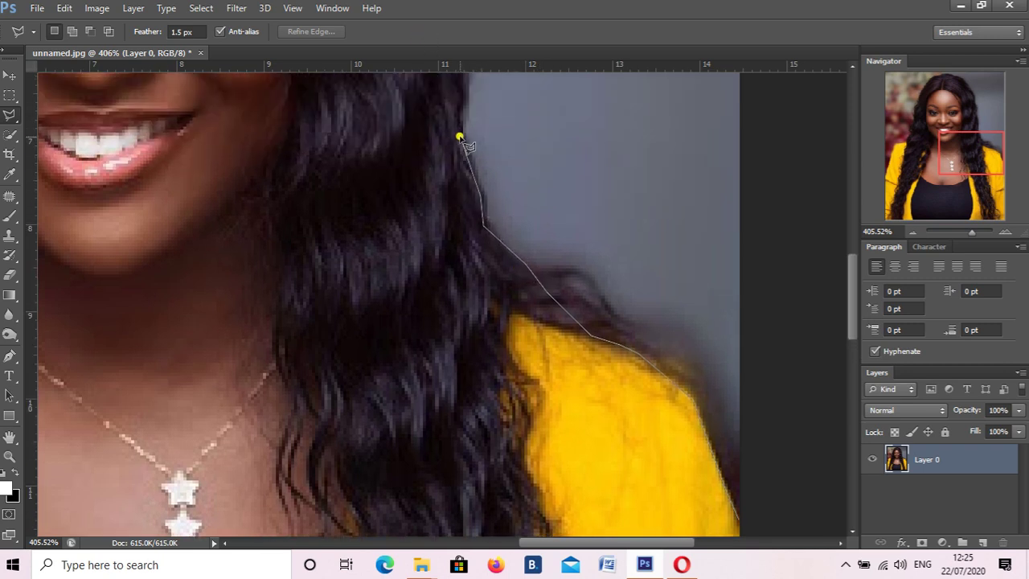
{"action": "left_click", "coordinate": [459, 138]}
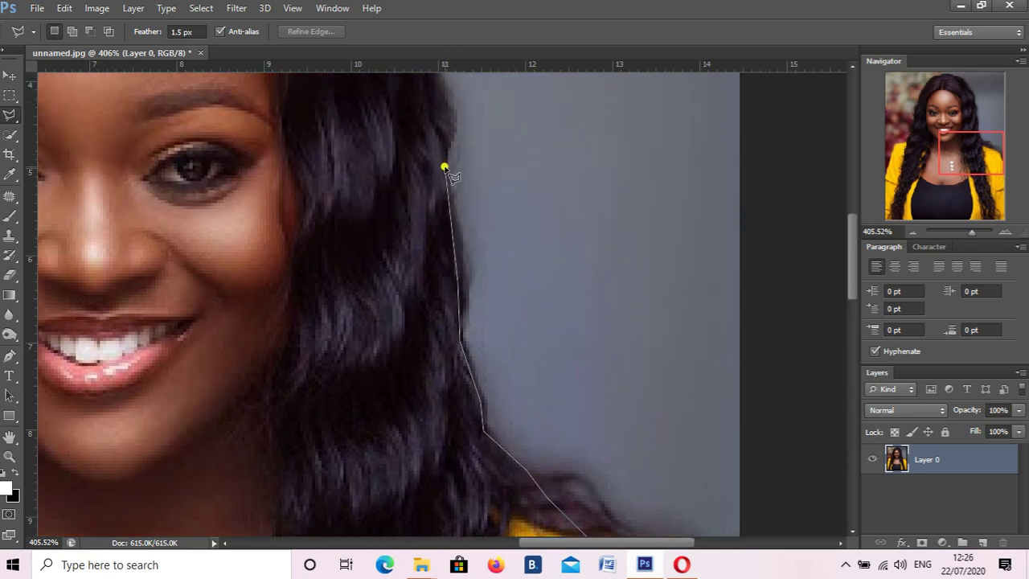
{"action": "left_click", "coordinate": [448, 166]}
{"action": "left_click", "coordinate": [428, 176]}
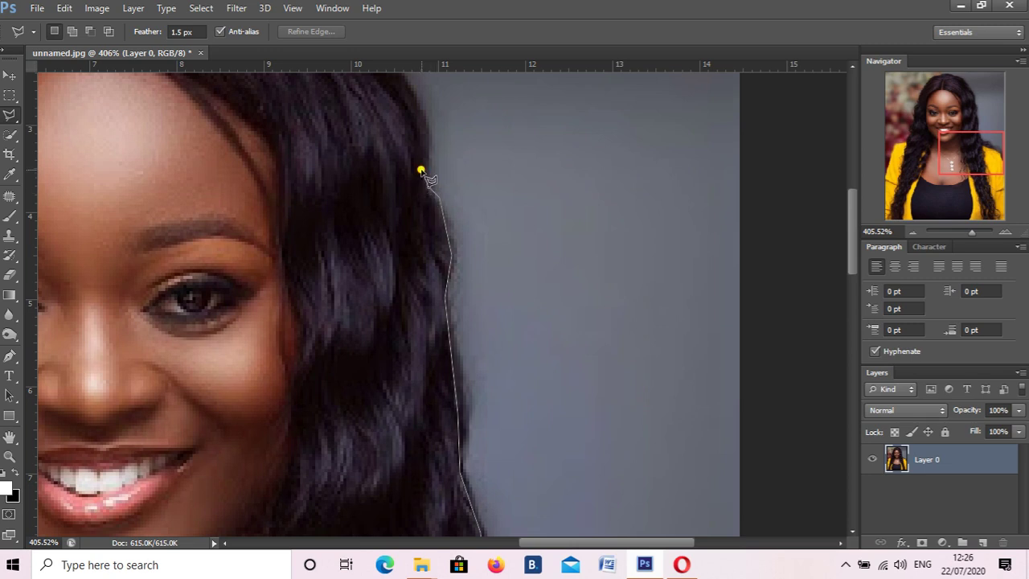
{"action": "left_click", "coordinate": [418, 113]}
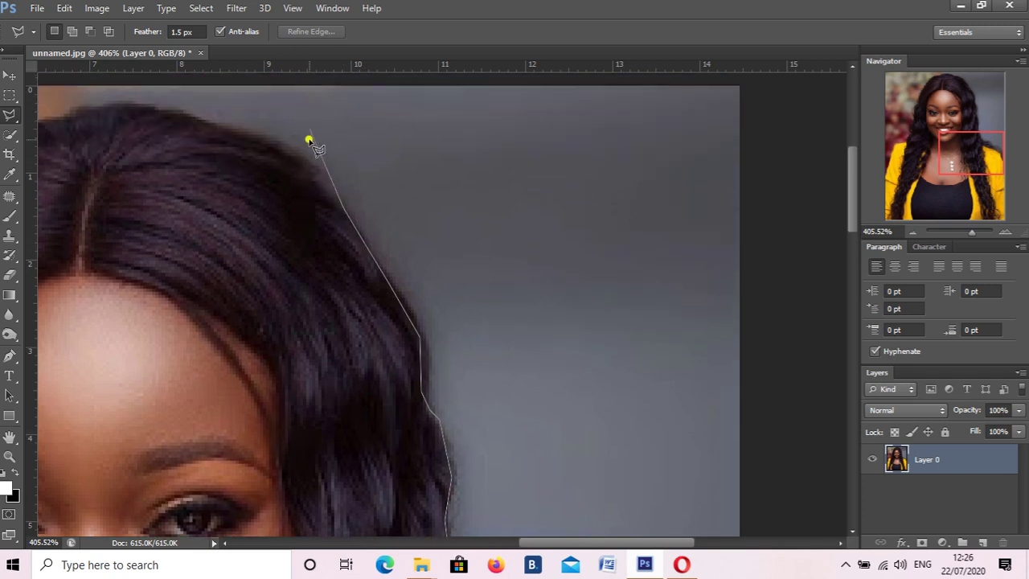
Step: Trace the lasso outline over the crown of the head, from the right side of the hair to the left
{"action": "left_click", "coordinate": [303, 161]}
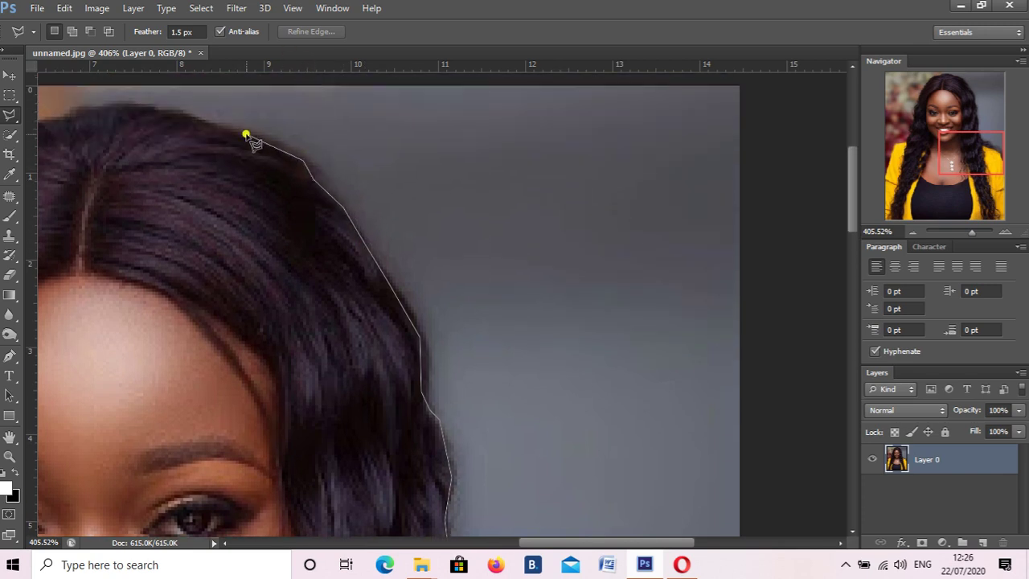
{"action": "left_click", "coordinate": [172, 114]}
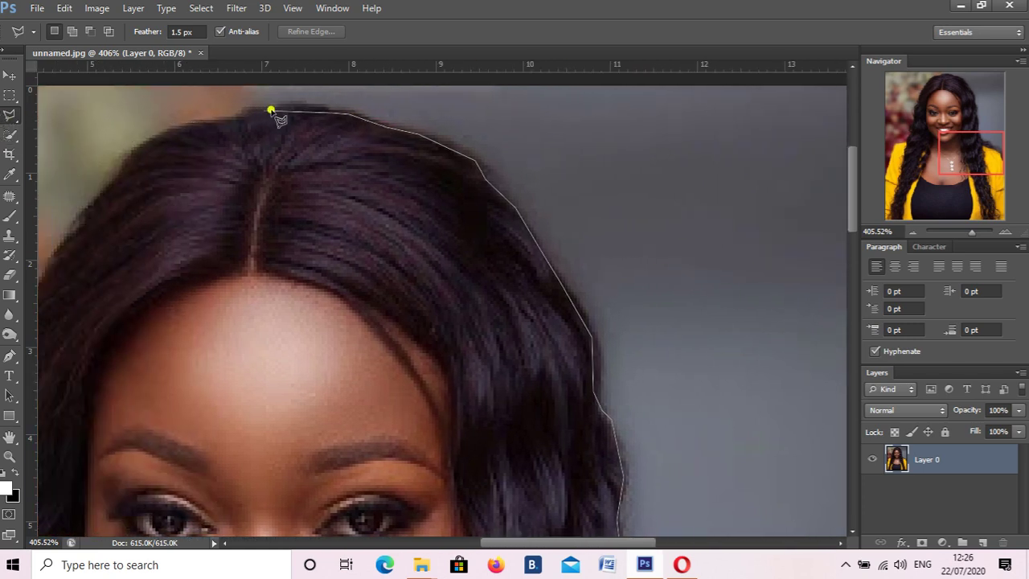
{"action": "left_click", "coordinate": [310, 107]}
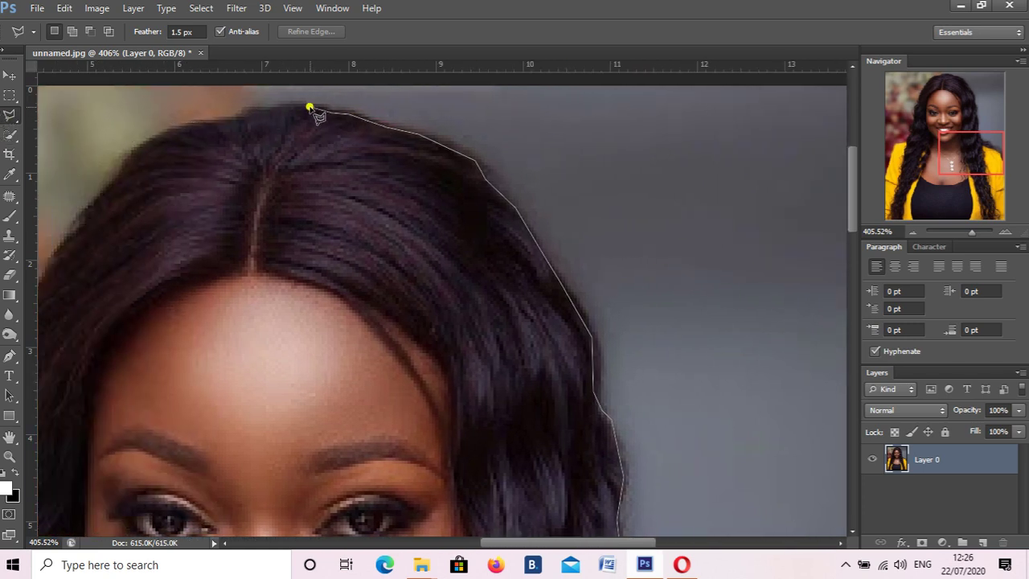
{"action": "left_click", "coordinate": [259, 111]}
{"action": "left_click", "coordinate": [214, 122]}
{"action": "left_click", "coordinate": [150, 142]}
{"action": "left_click", "coordinate": [126, 157]}
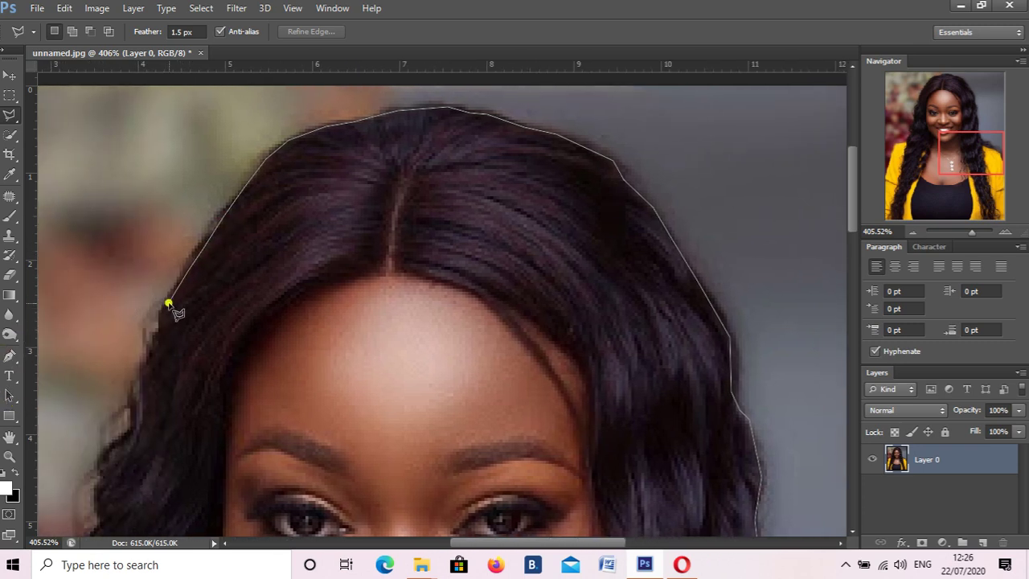
Step: Trace the lasso outline down the left edge of the hair, from the upper head to nose level
{"action": "left_click", "coordinate": [165, 300]}
{"action": "left_click", "coordinate": [145, 368]}
{"action": "left_click", "coordinate": [140, 428]}
{"action": "scroll", "coordinate": [101, 483], "scroll_direction": "down", "scroll_amount": 3}
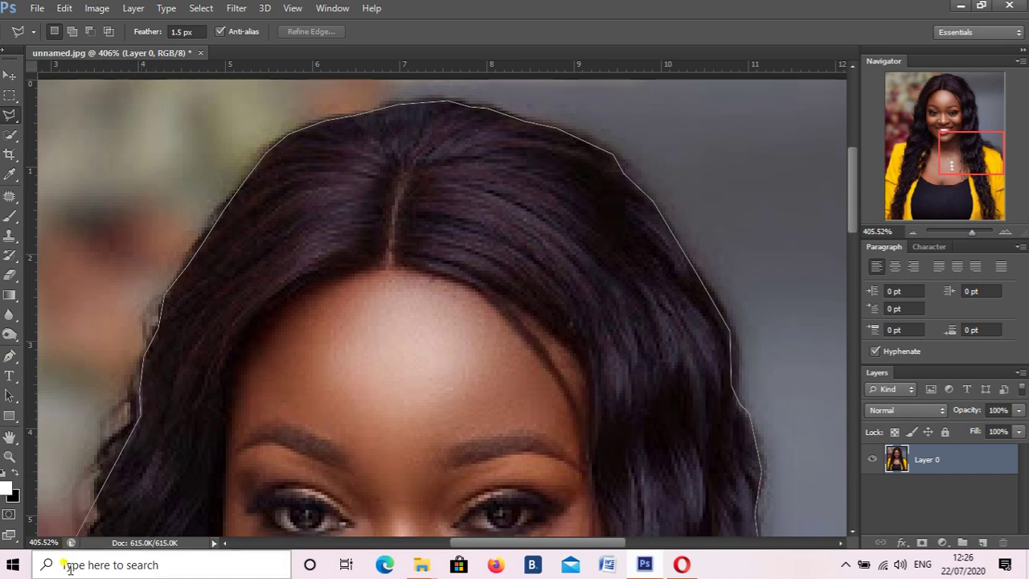
{"action": "left_click", "coordinate": [94, 345]}
{"action": "left_click", "coordinate": [98, 376]}
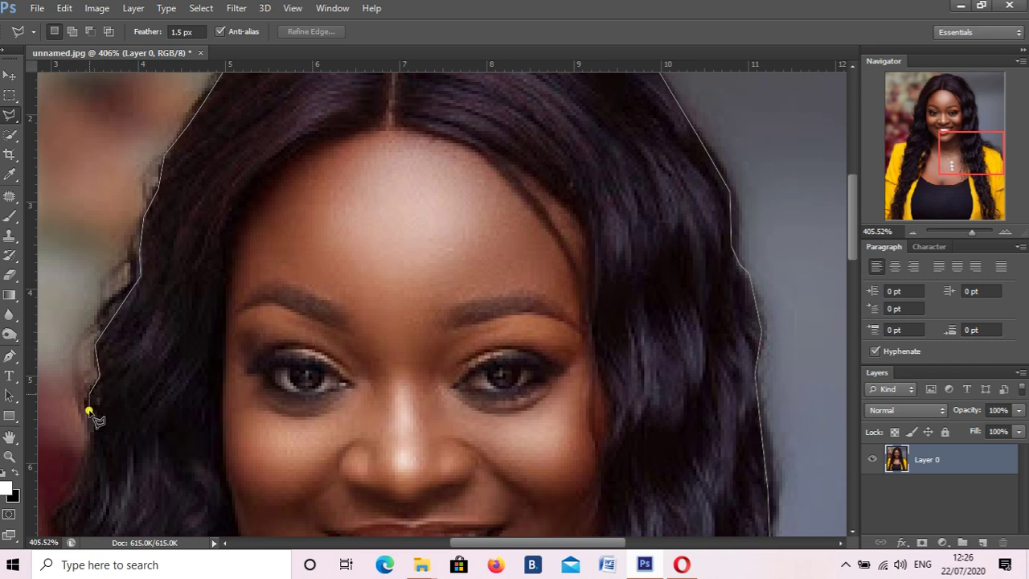
{"action": "left_click", "coordinate": [95, 418]}
{"action": "mouse_move", "coordinate": [68, 509]}
{"action": "left_mouse_down"}
{"action": "mouse_move", "coordinate": [76, 356]}
{"action": "mouse_move", "coordinate": [172, 273]}
{"action": "left_mouse_up"}
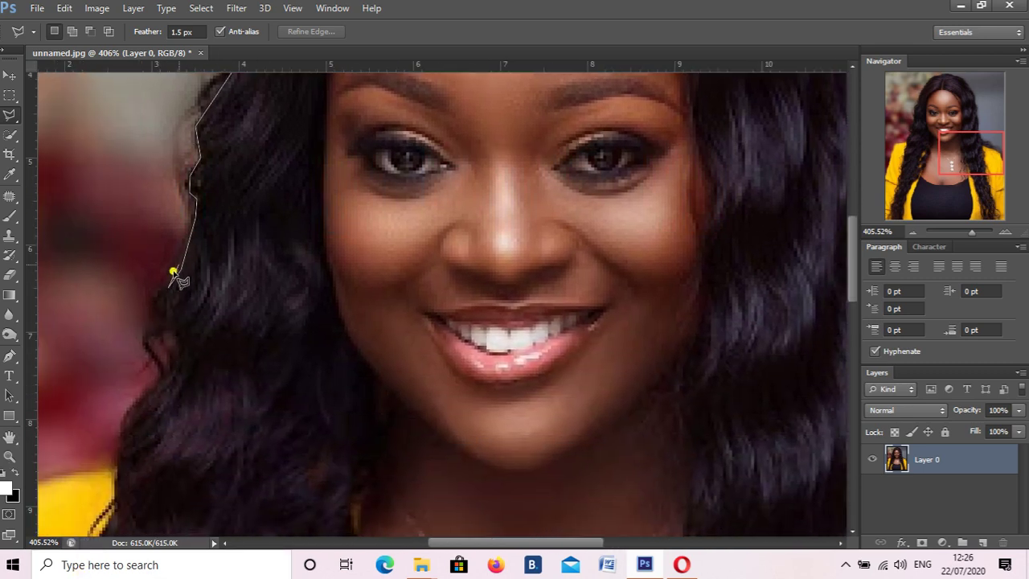
Step: Follow the wavy left edge of the hair with the lasso outline from mouth level down to the yellow shoulder
{"action": "left_click", "coordinate": [158, 307]}
{"action": "left_click", "coordinate": [175, 339]}
{"action": "left_click", "coordinate": [141, 395]}
{"action": "left_click", "coordinate": [124, 422]}
{"action": "left_click", "coordinate": [123, 443]}
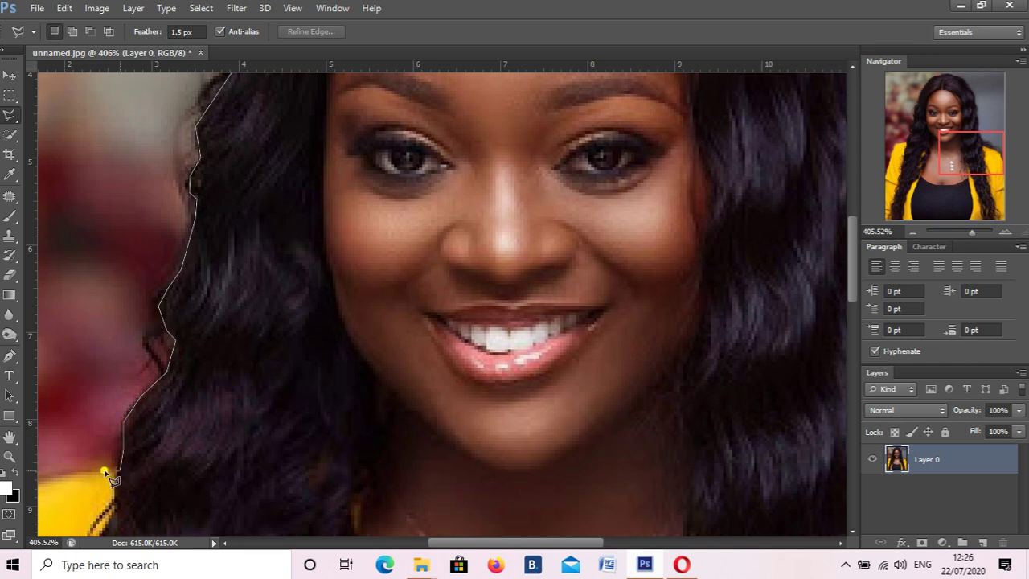
Step: Trace the lasso outline across the left-hand yellow shoulder and down the sleeve towards the photo's left edge
{"action": "left_click_drag", "start_coordinate": [105, 478], "coordinate": [143, 459]}
{"action": "left_click", "coordinate": [159, 417]}
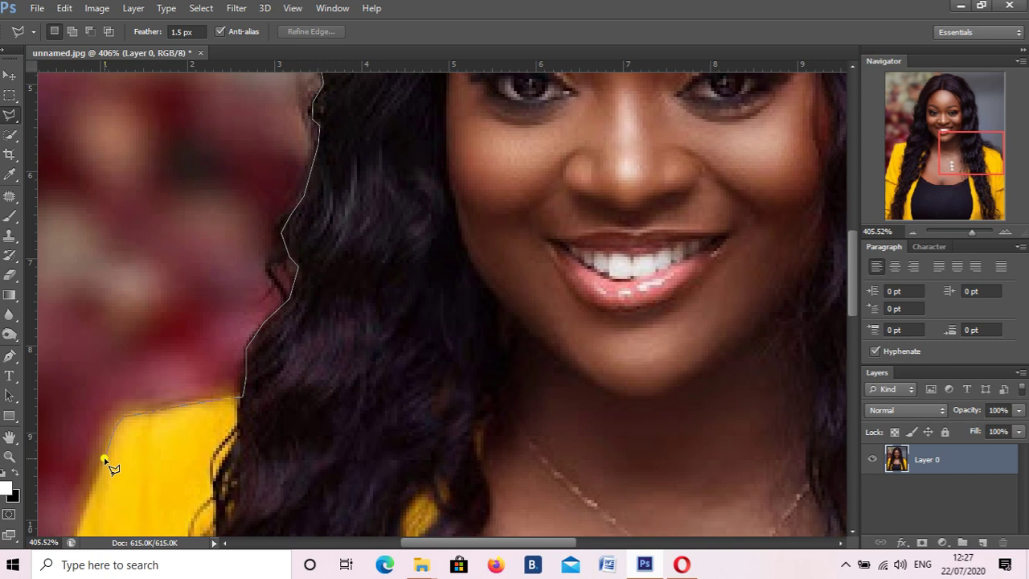
{"action": "scroll", "coordinate": [105, 460], "scroll_direction": "down", "scroll_amount": 5}
{"action": "left_click", "coordinate": [87, 342]}
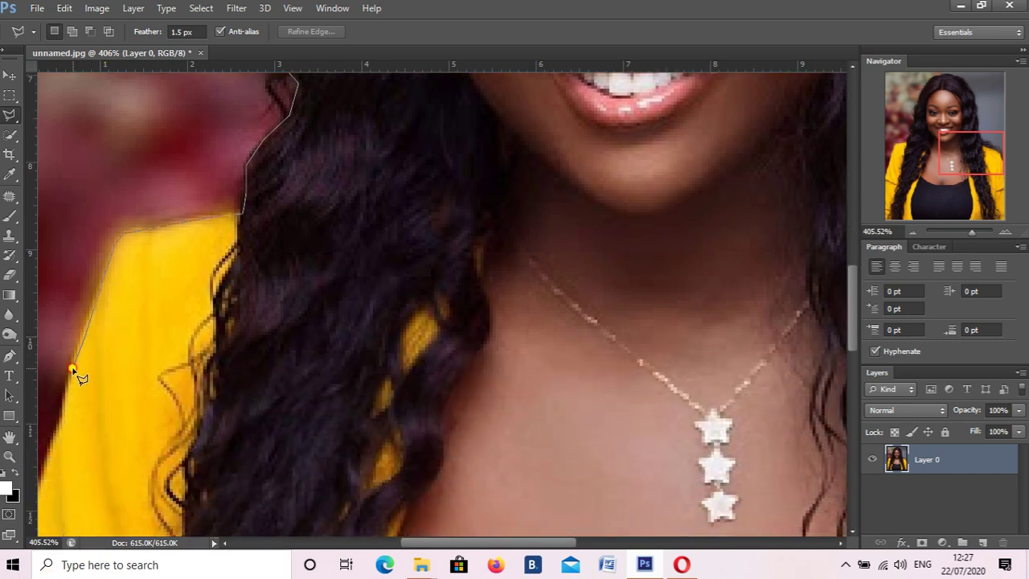
{"action": "mouse_move", "coordinate": [50, 426]}
{"action": "left_mouse_down"}
{"action": "mouse_move", "coordinate": [94, 391]}
{"action": "mouse_move", "coordinate": [147, 320]}
{"action": "left_mouse_up"}
{"action": "left_click", "coordinate": [146, 367]}
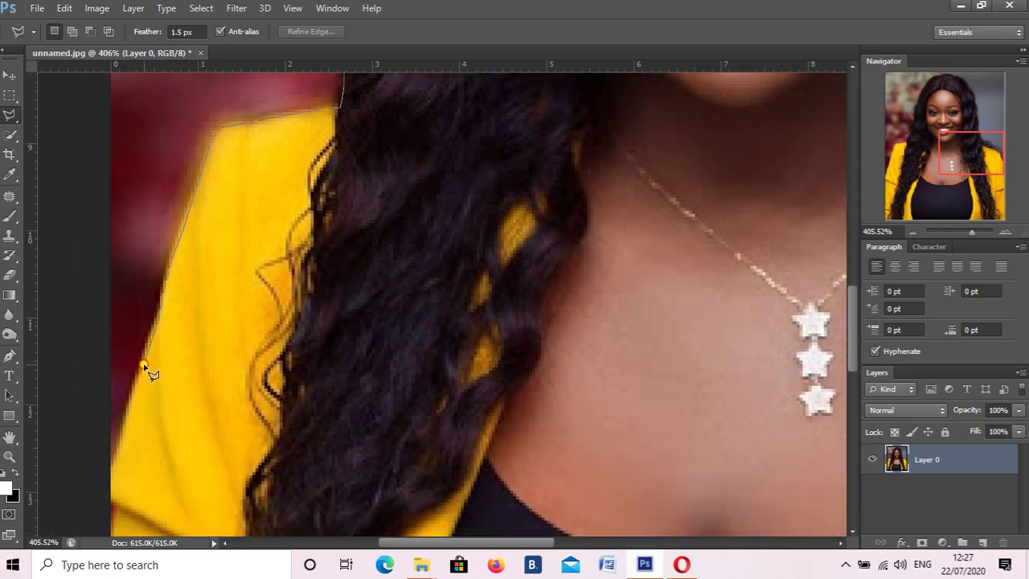
{"action": "left_click", "coordinate": [127, 407]}
Step: Run the lasso outline outside the canvas around the photo's upper corners and close it at its starting point to select the background
{"action": "left_click", "coordinate": [81, 448]}
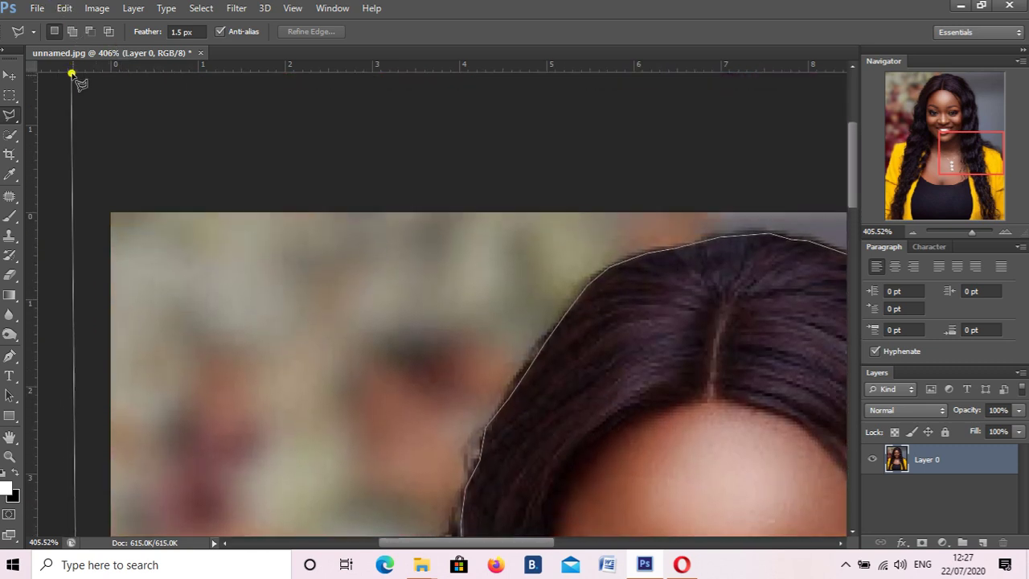
{"action": "left_click", "coordinate": [81, 151]}
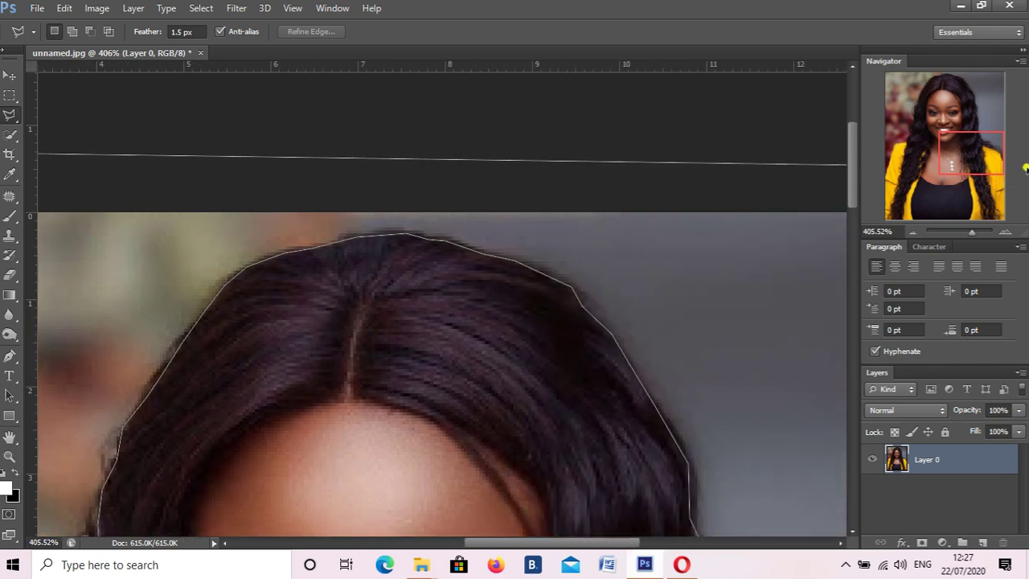
{"action": "left_click", "coordinate": [619, 180]}
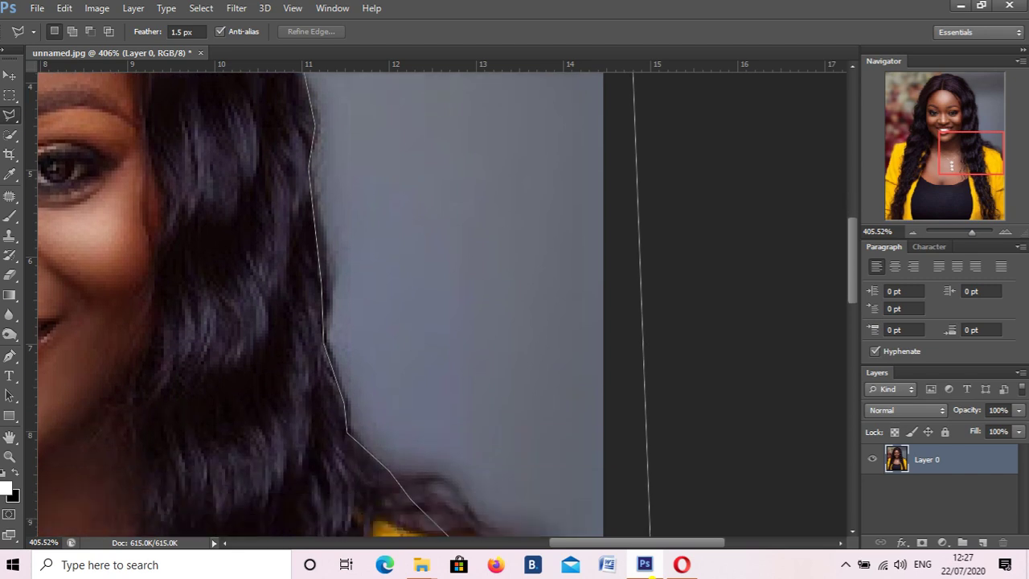
{"action": "left_click", "coordinate": [641, 483]}
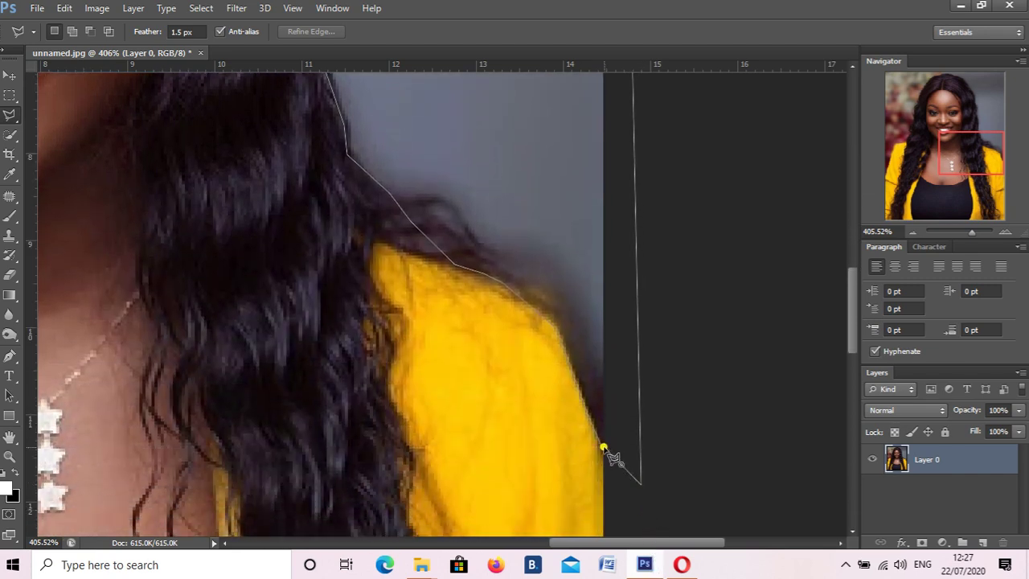
{"action": "left_click", "coordinate": [604, 449]}
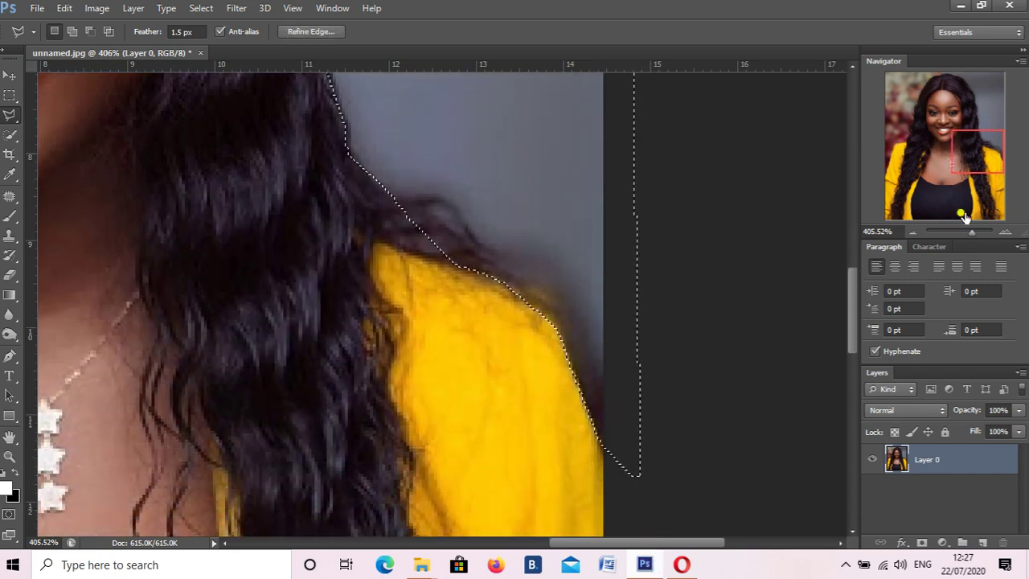
Step: Delete the selected background around the woman, clear the selection and switch to the Move tool
{"action": "left_click_drag", "start_coordinate": [962, 234], "coordinate": [959, 229]}
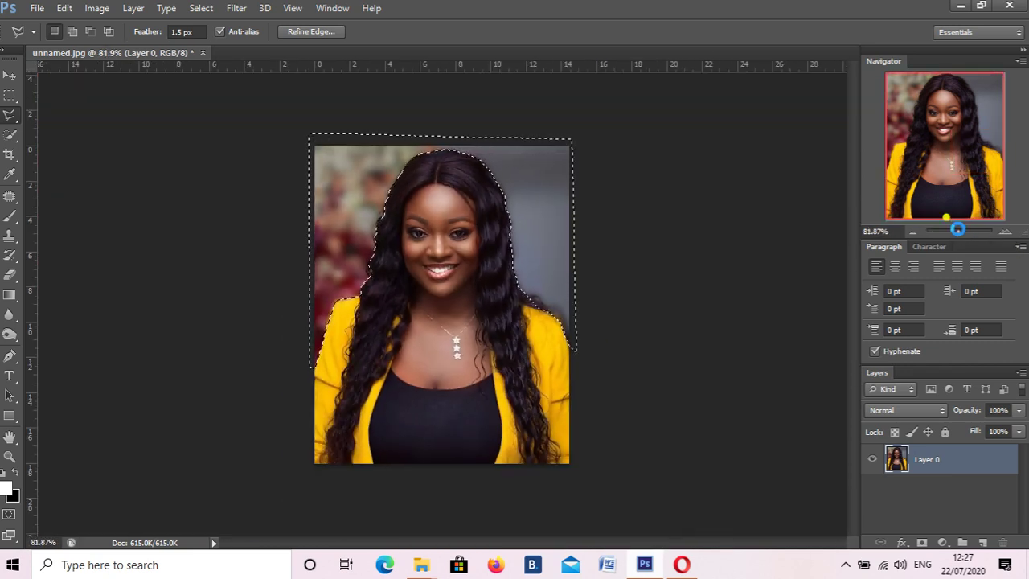
{"action": "key", "text": "Delete"}
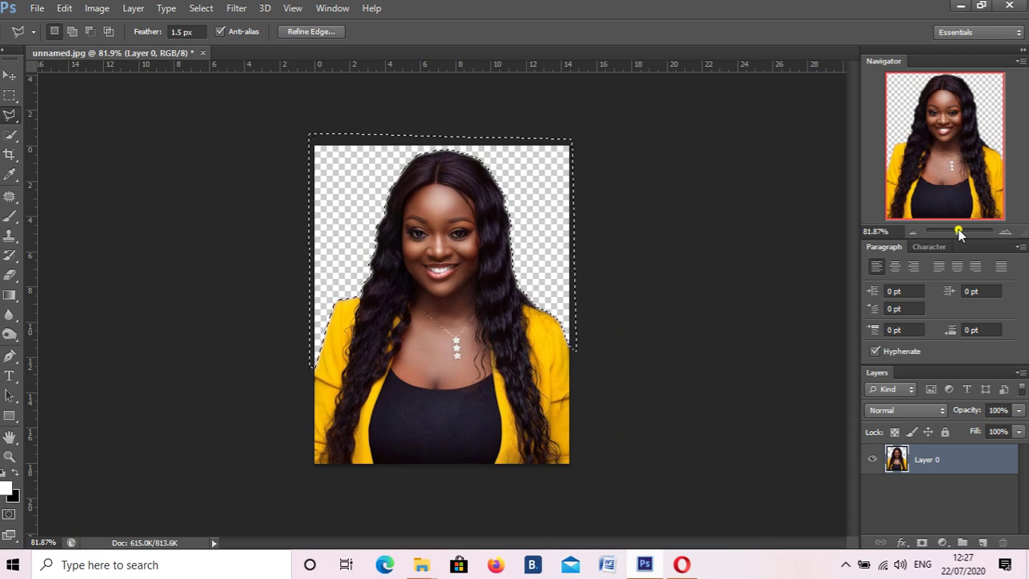
{"action": "key", "text": "ctrl+d"}
{"action": "left_click_drag", "start_coordinate": [959, 229], "coordinate": [960, 229]}
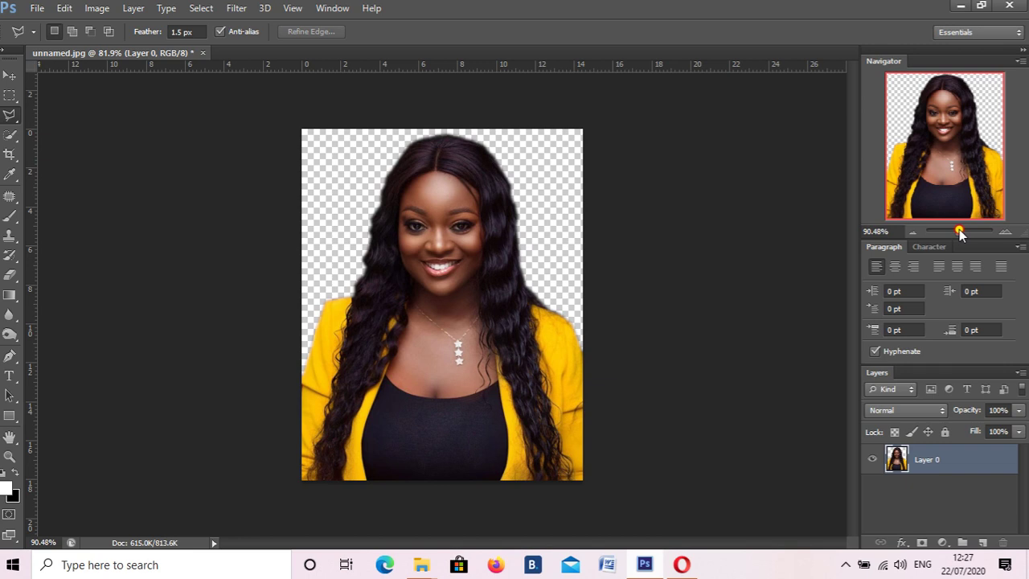
{"action": "left_click", "coordinate": [9, 75]}
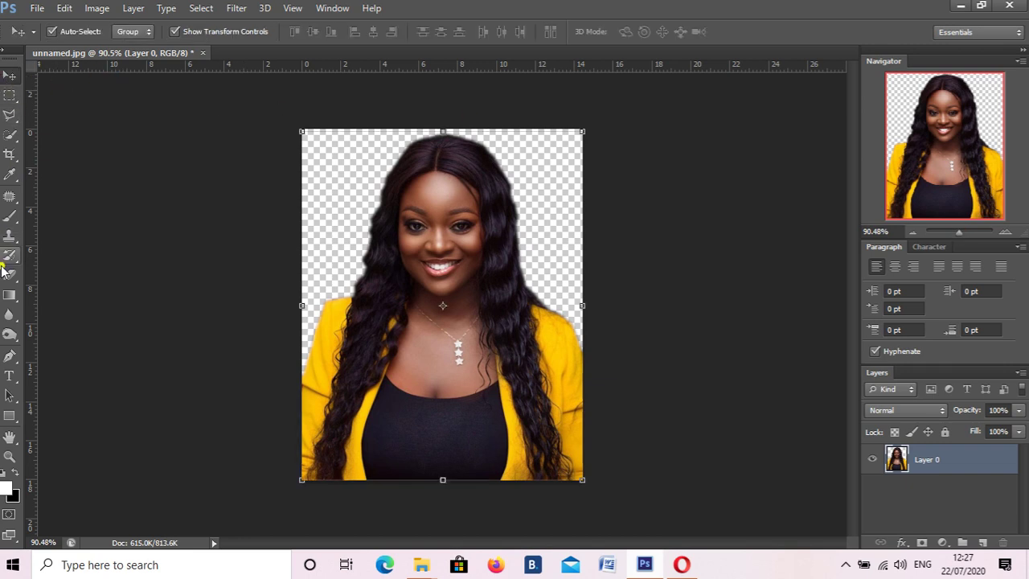
Step: Draw a white rectangle covering the whole canvas and move its layer beneath the cut-out woman's layer
{"action": "left_click", "coordinate": [6, 415]}
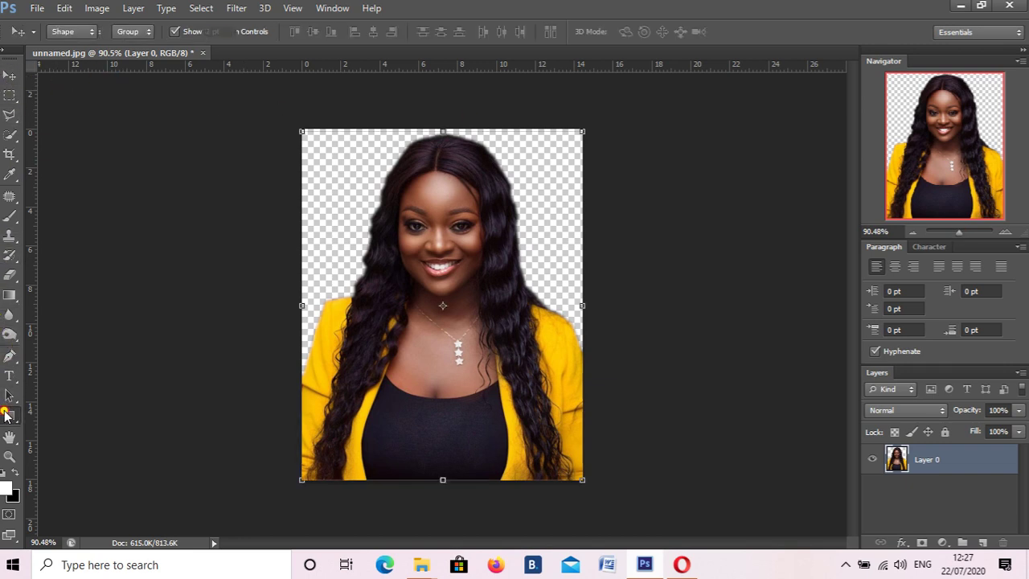
{"action": "left_click", "coordinate": [51, 415]}
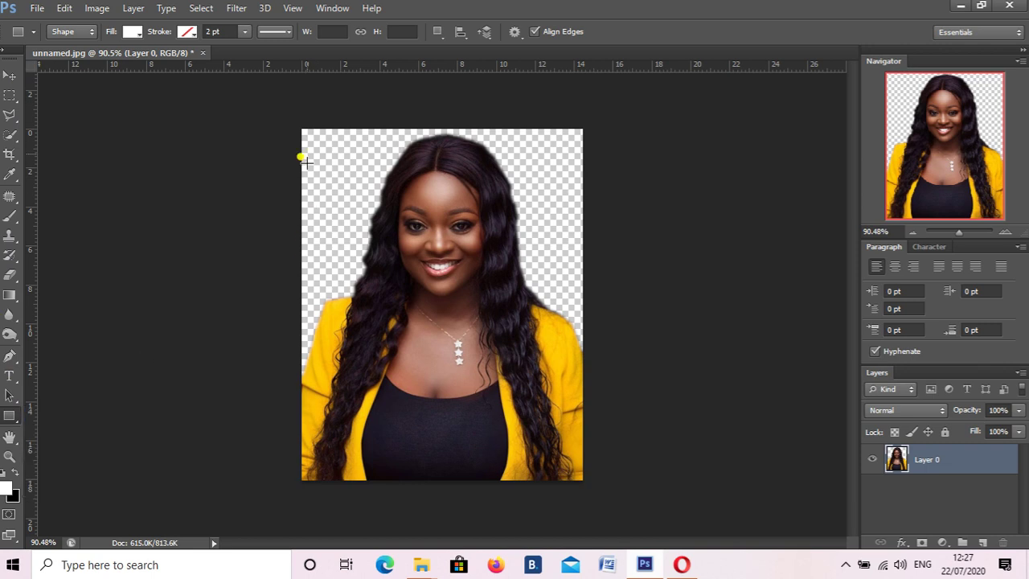
{"action": "left_click_drag", "start_coordinate": [281, 121], "coordinate": [622, 487]}
{"action": "left_click", "coordinate": [9, 74]}
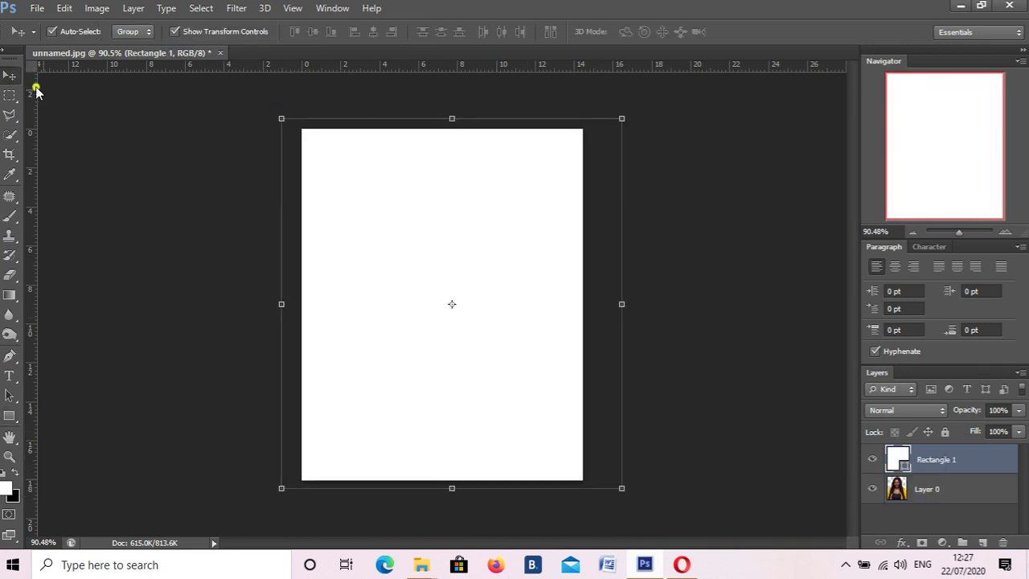
{"action": "left_click_drag", "start_coordinate": [921, 453], "coordinate": [901, 489]}
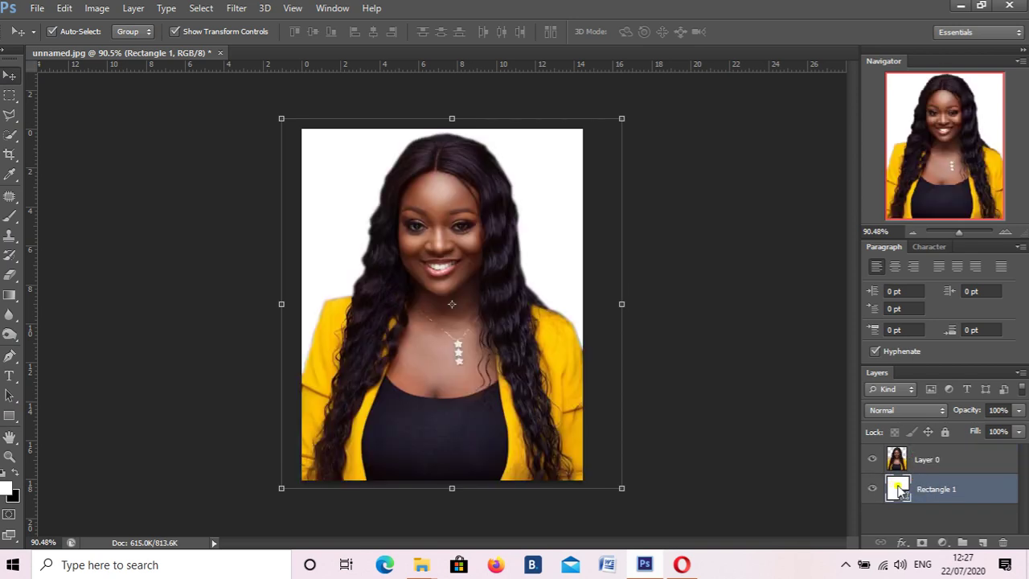
Step: Change the background rectangle's fill colour to dark red
{"action": "double_click", "coordinate": [899, 489]}
{"action": "left_click", "coordinate": [776, 230]}
{"action": "left_click_drag", "start_coordinate": [780, 232], "coordinate": [812, 262]}
{"action": "left_click", "coordinate": [967, 152]}
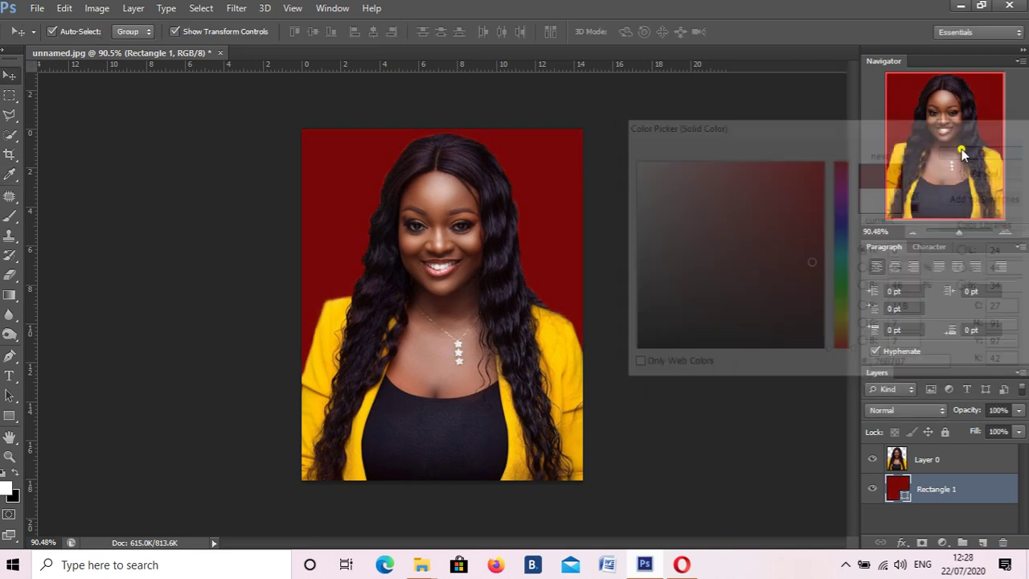
Step: Toggle the red rectangle layer's visibility off and on, and delete that layer
{"action": "left_click", "coordinate": [871, 489]}
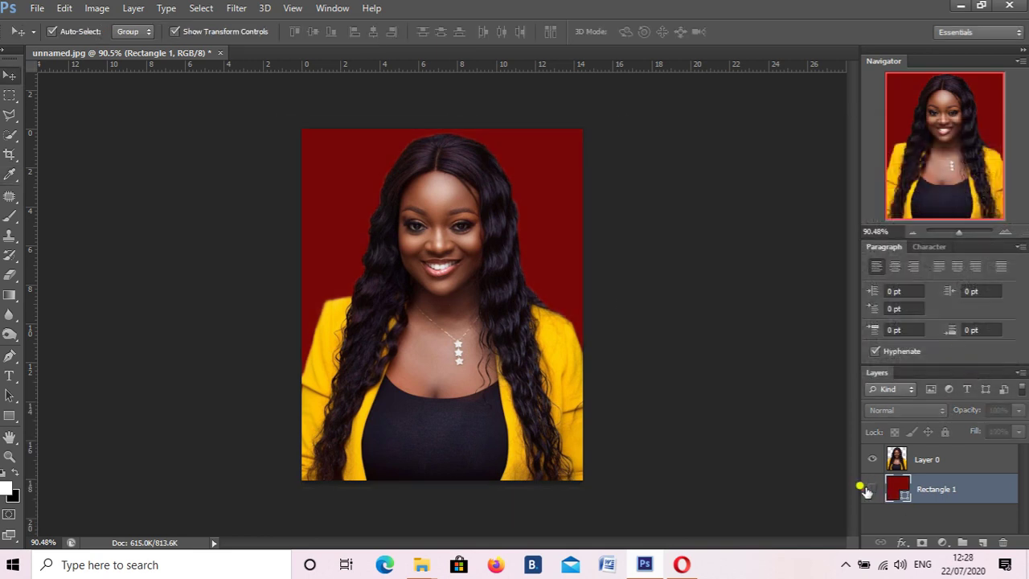
{"action": "left_click", "coordinate": [873, 489]}
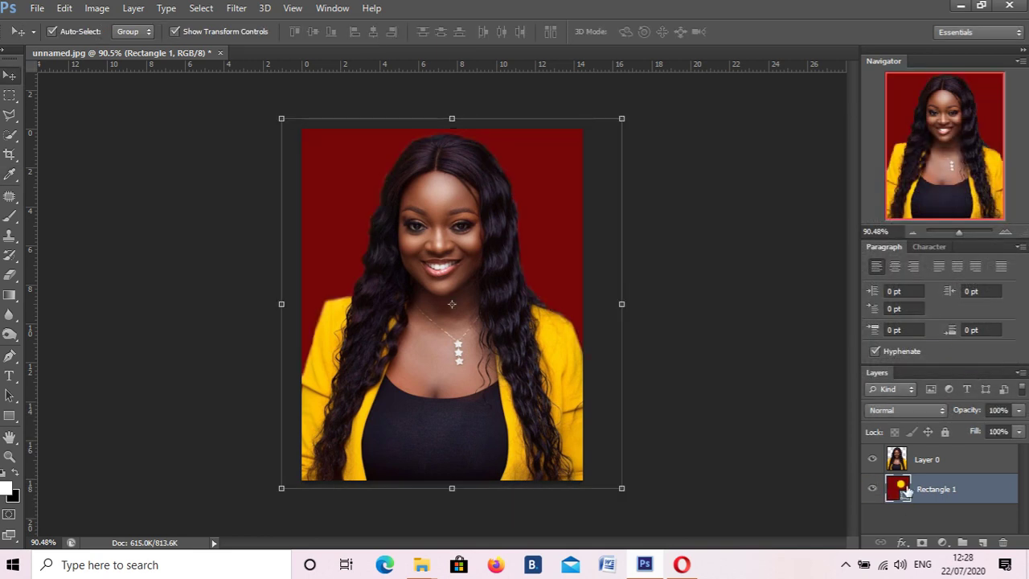
{"action": "right_click", "coordinate": [952, 484]}
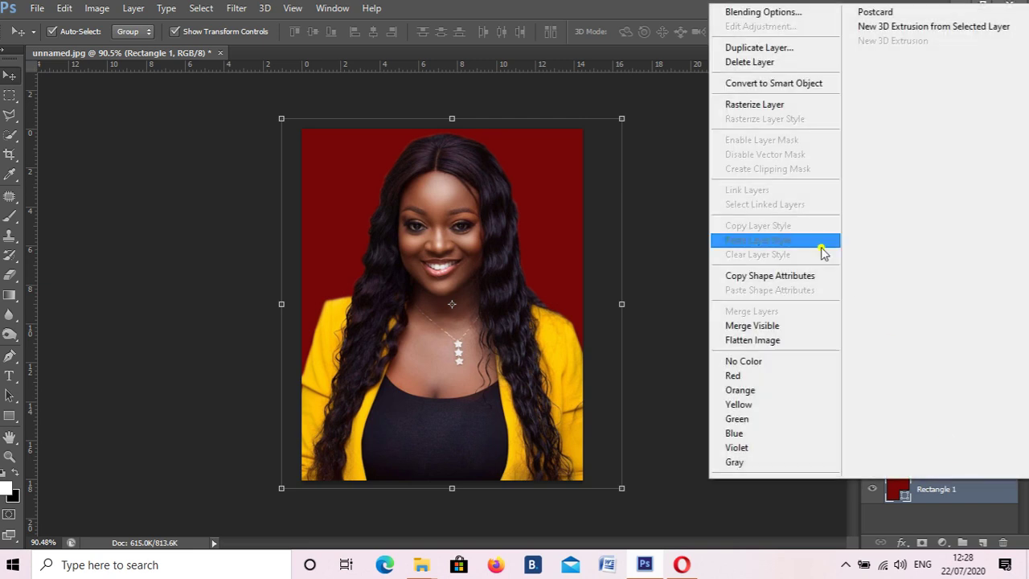
{"action": "left_click", "coordinate": [755, 63]}
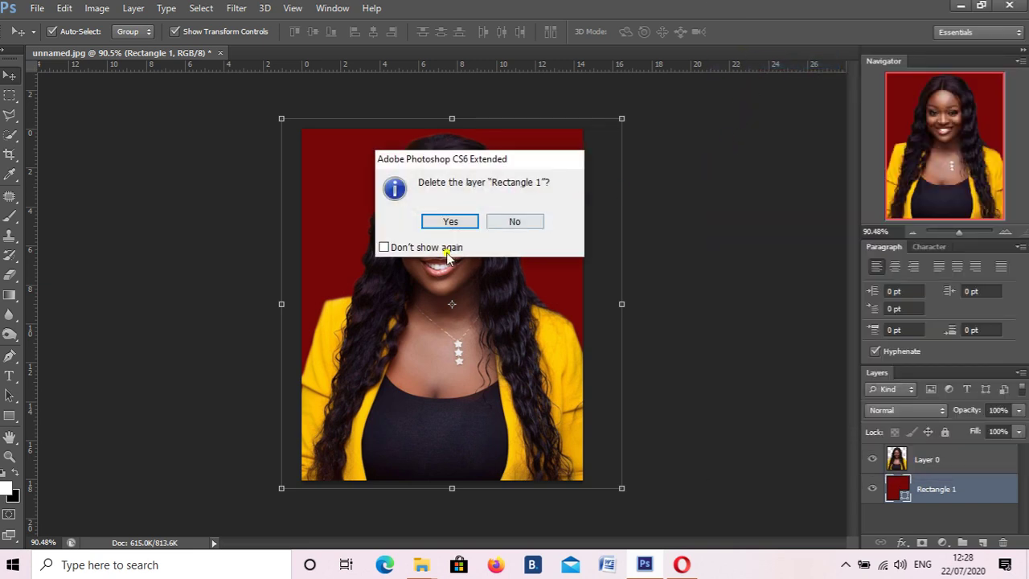
{"action": "left_click", "coordinate": [452, 223]}
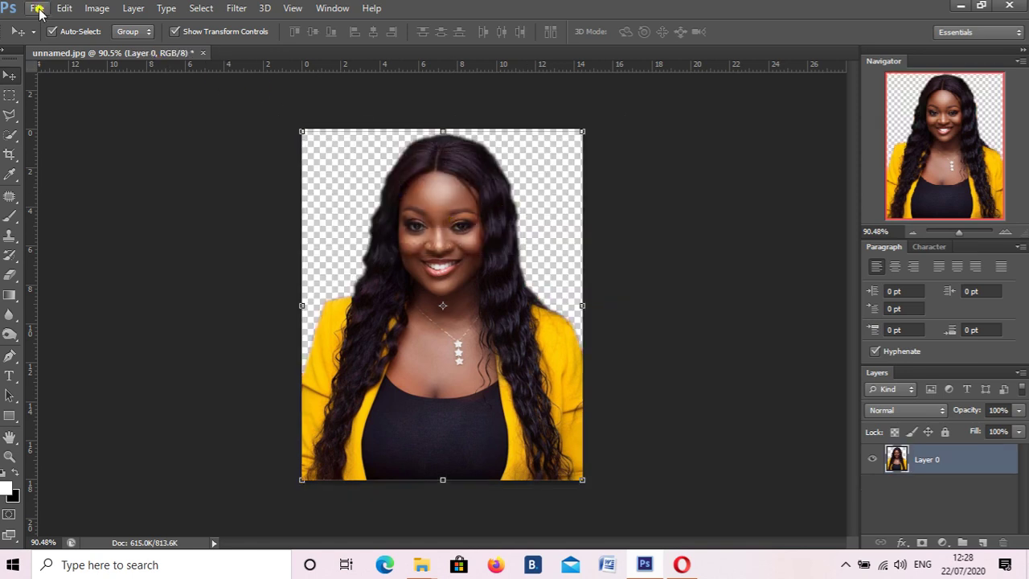
Step: Save the cut-out as unnamed.png in the project 1 folder, in PNG format with Smallest / Slow compression and no interlacing
{"action": "left_click", "coordinate": [39, 11]}
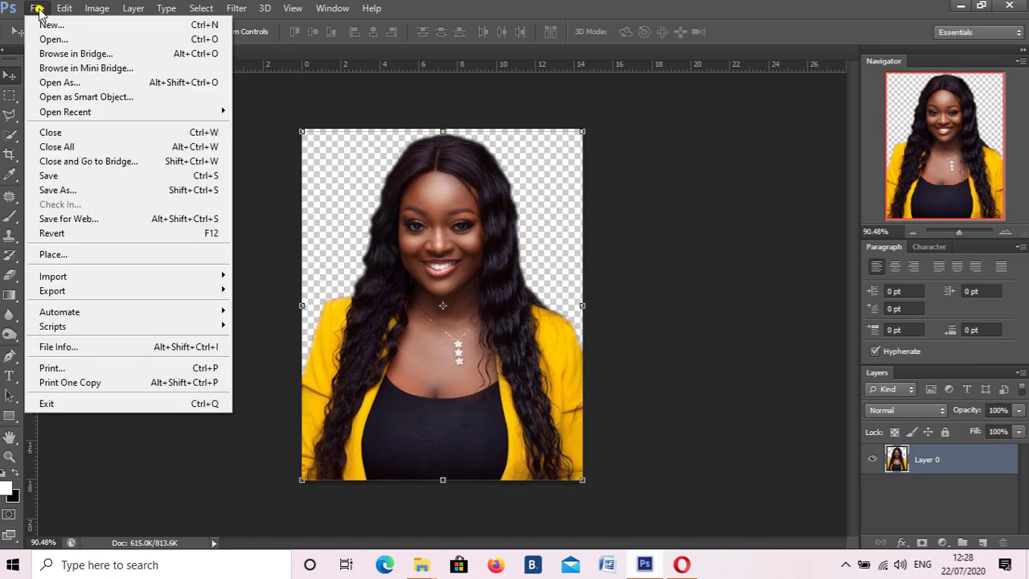
{"action": "left_click", "coordinate": [80, 190]}
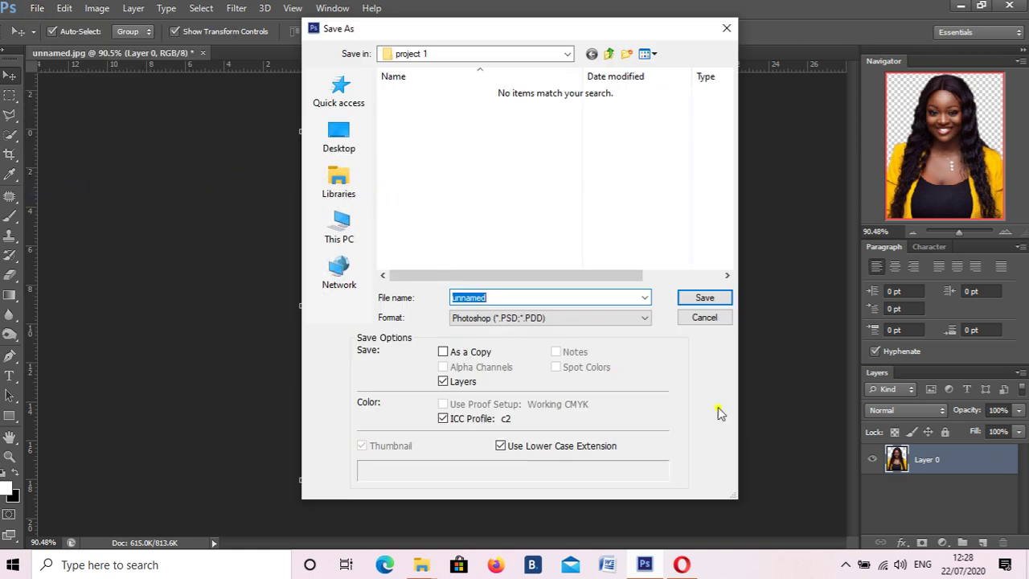
{"action": "left_click", "coordinate": [645, 320]}
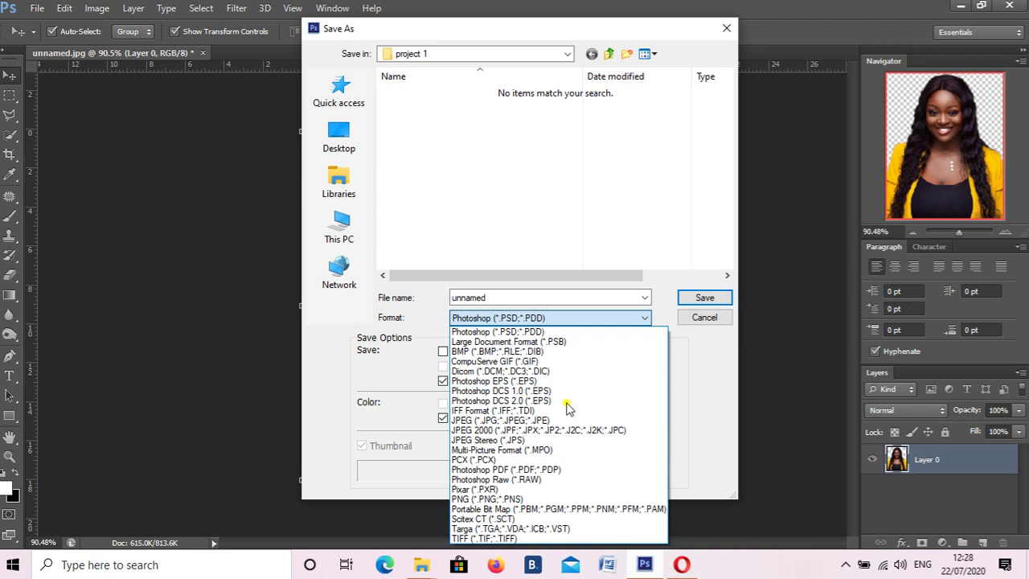
{"action": "left_click", "coordinate": [518, 498]}
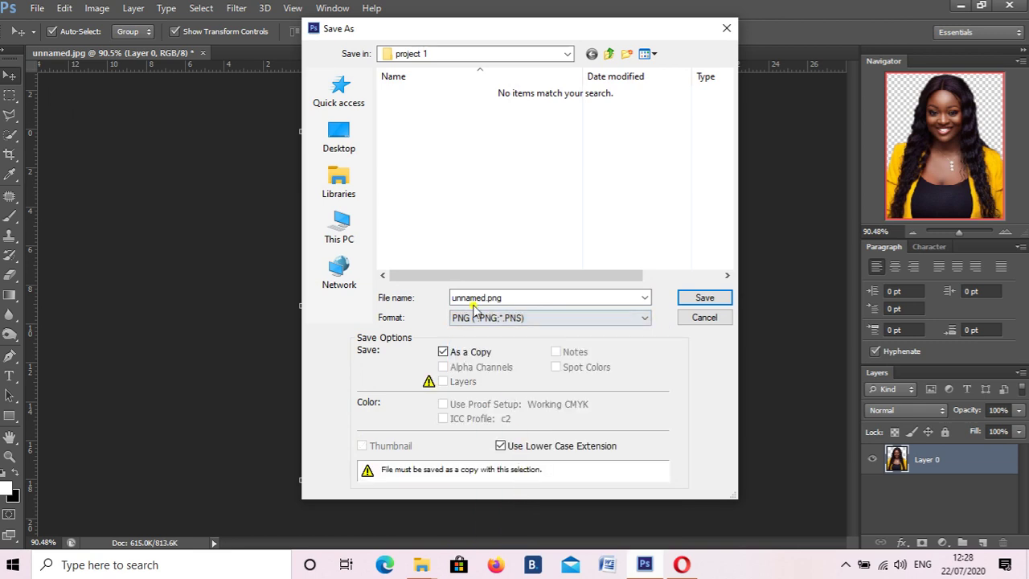
{"action": "left_click", "coordinate": [698, 301]}
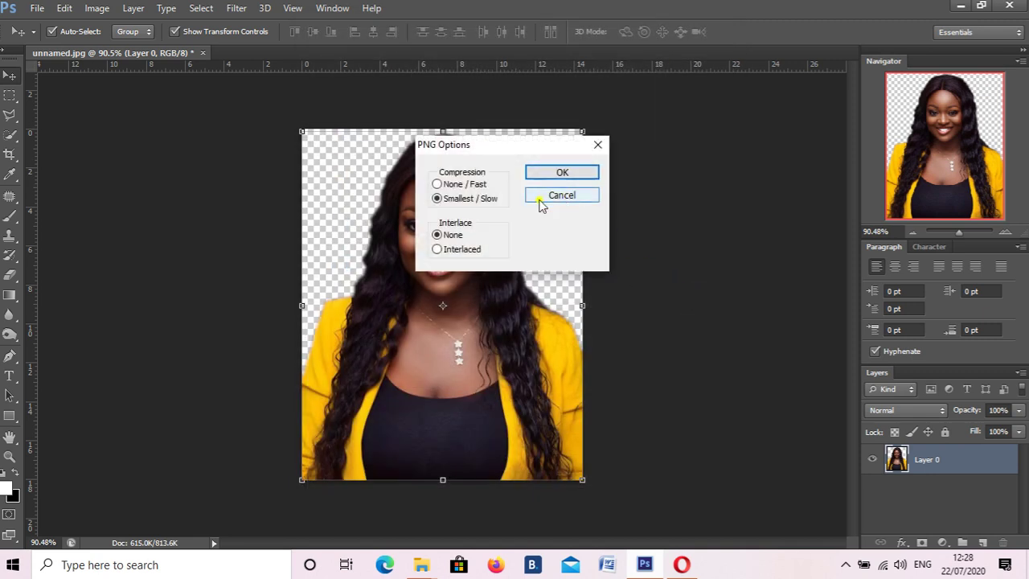
{"action": "left_click", "coordinate": [542, 167]}
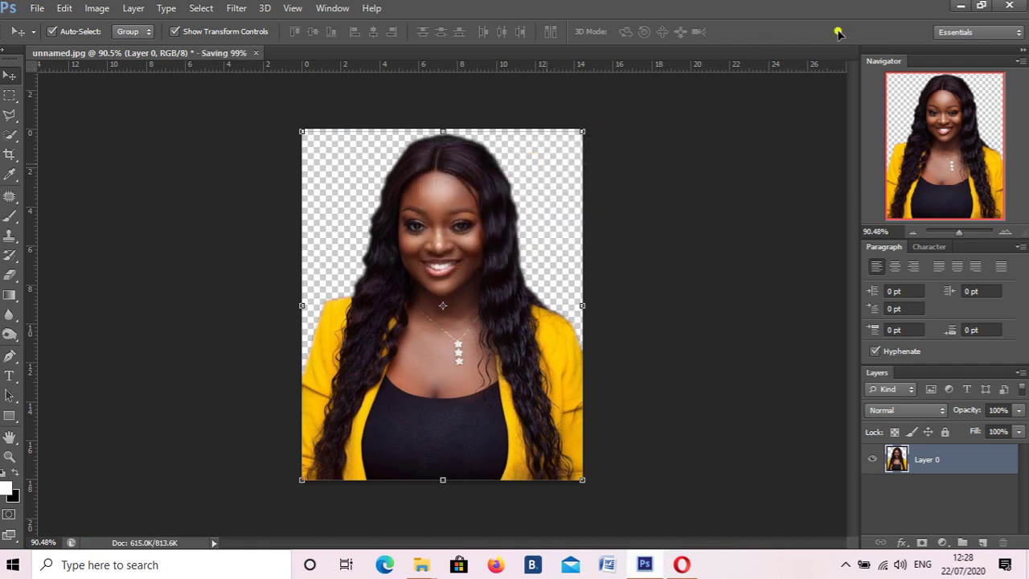
Step: Switch to the desktop, open the project 1 folder, try to view the original unnamed photo and maximize the folder window
{"action": "left_click", "coordinate": [962, 6]}
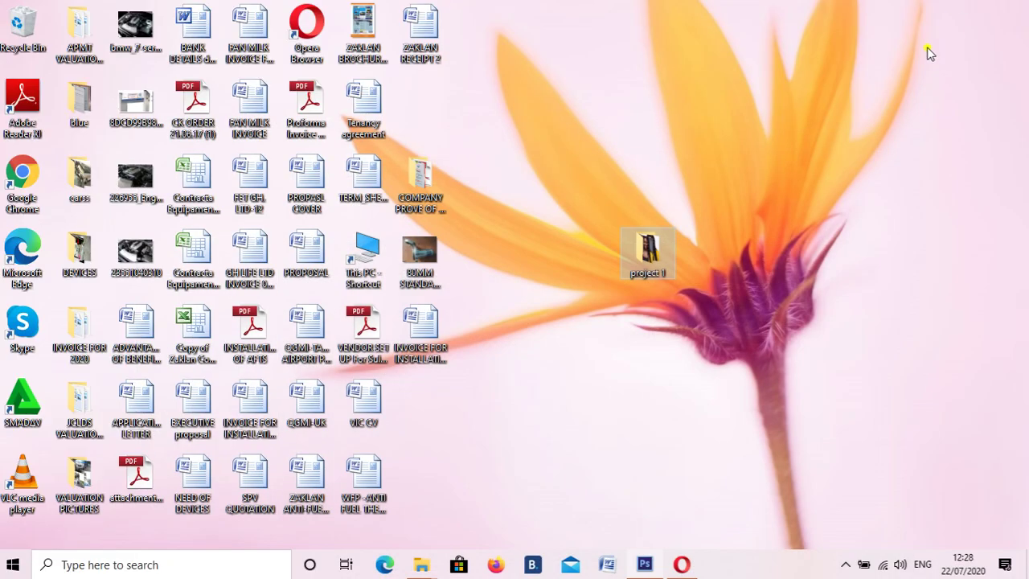
{"action": "double_click", "coordinate": [658, 246]}
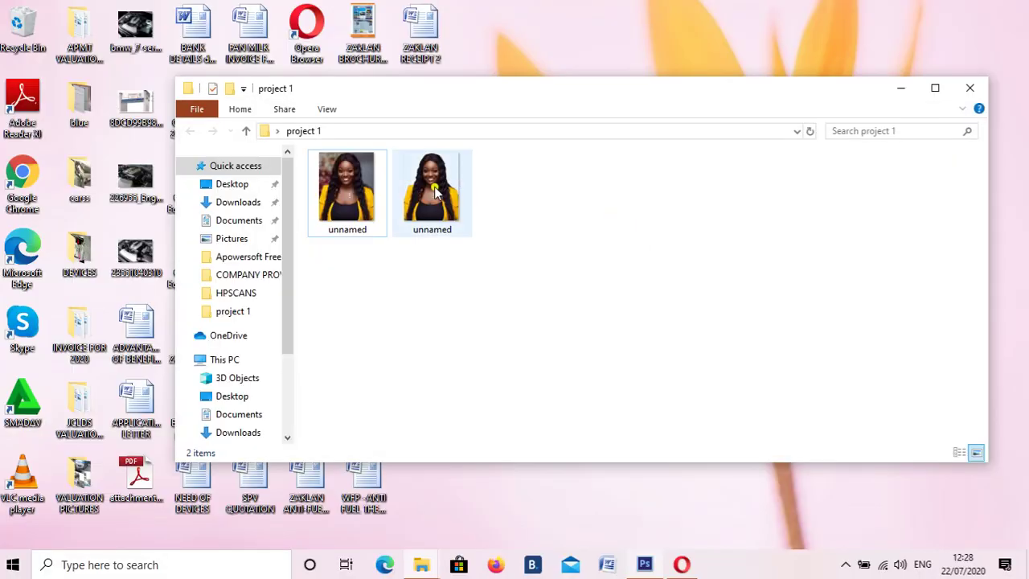
{"action": "left_click", "coordinate": [344, 211]}
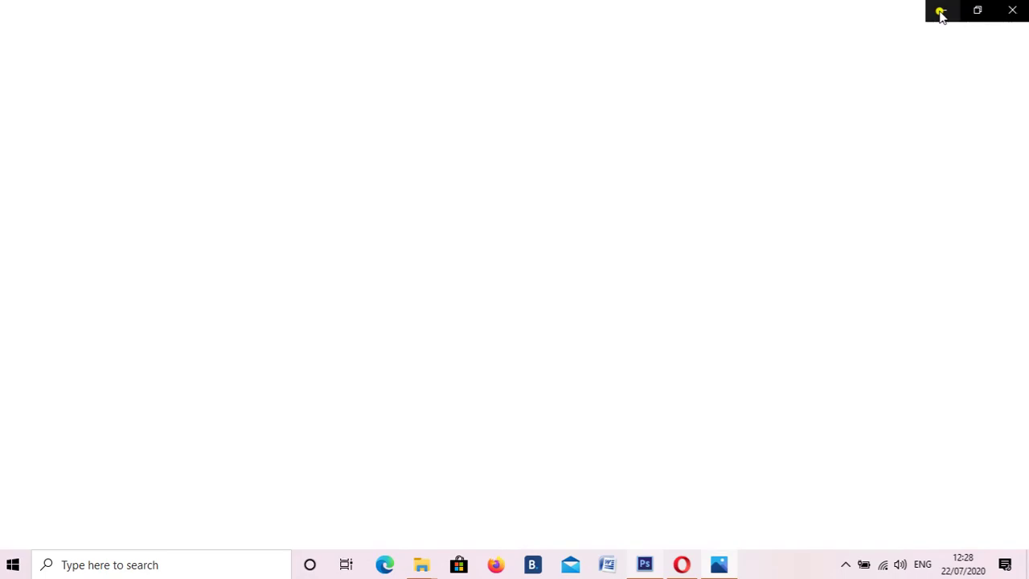
{"action": "left_click", "coordinate": [941, 13]}
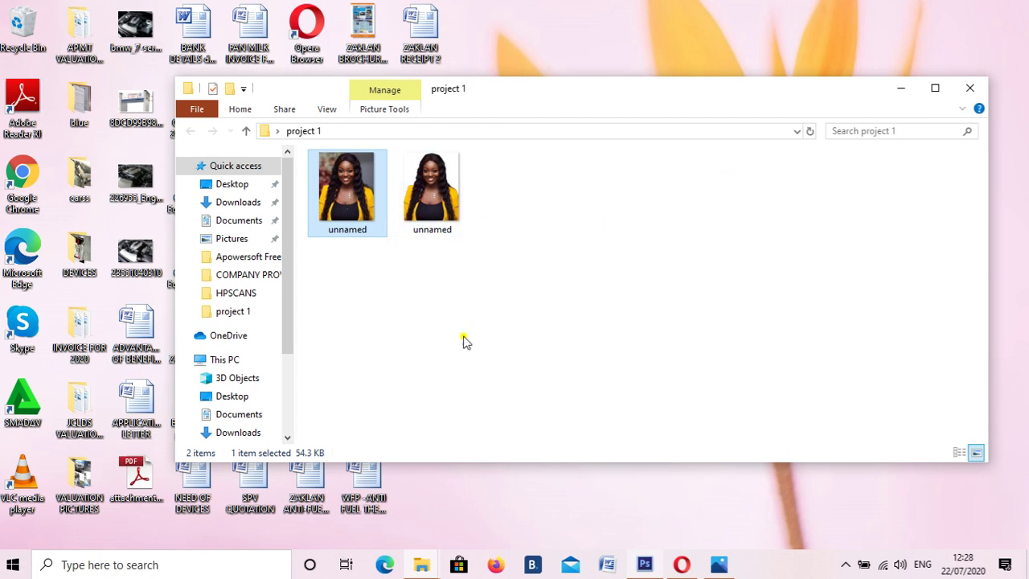
{"action": "left_click", "coordinate": [719, 565]}
{"action": "left_click", "coordinate": [719, 566]}
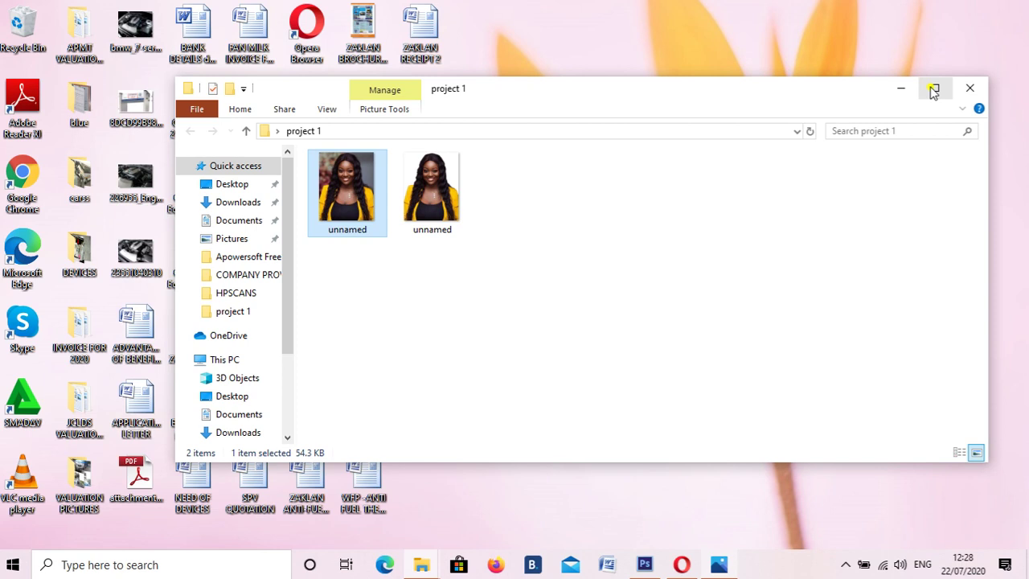
{"action": "left_click", "coordinate": [933, 89]}
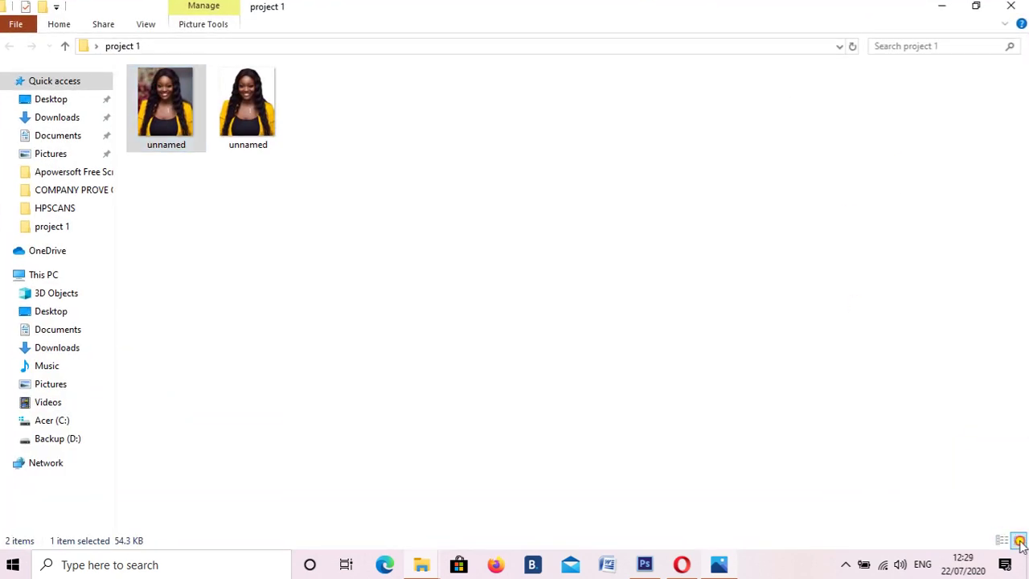
Step: Open the saved cut-out in Photos and compare unnamed.png with the original unnamed.jpg by switching between them
{"action": "double_click", "coordinate": [247, 92]}
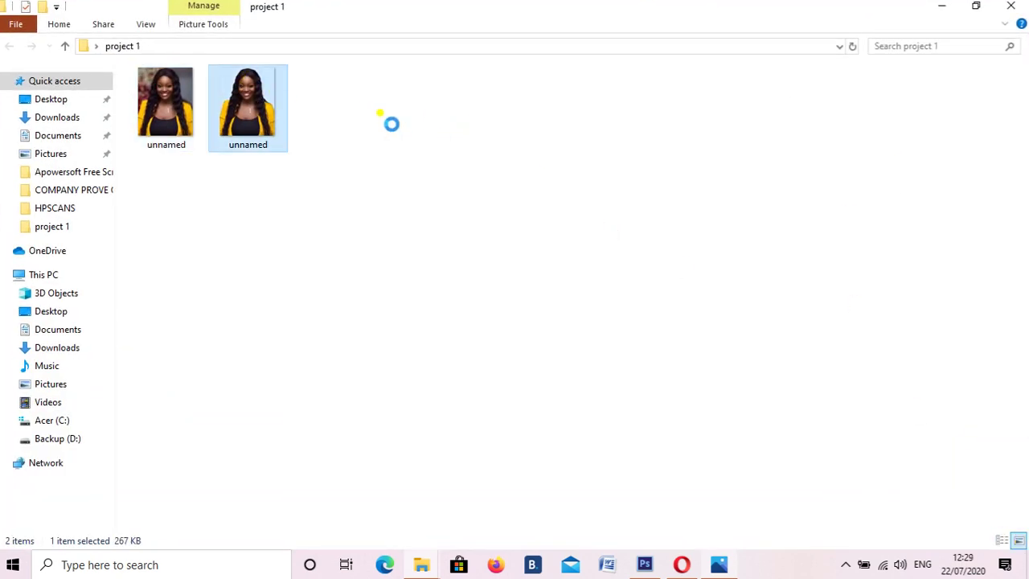
{"action": "key", "text": "Menu"}
{"action": "key", "text": "Escape"}
{"action": "left_click", "coordinate": [676, 361]}
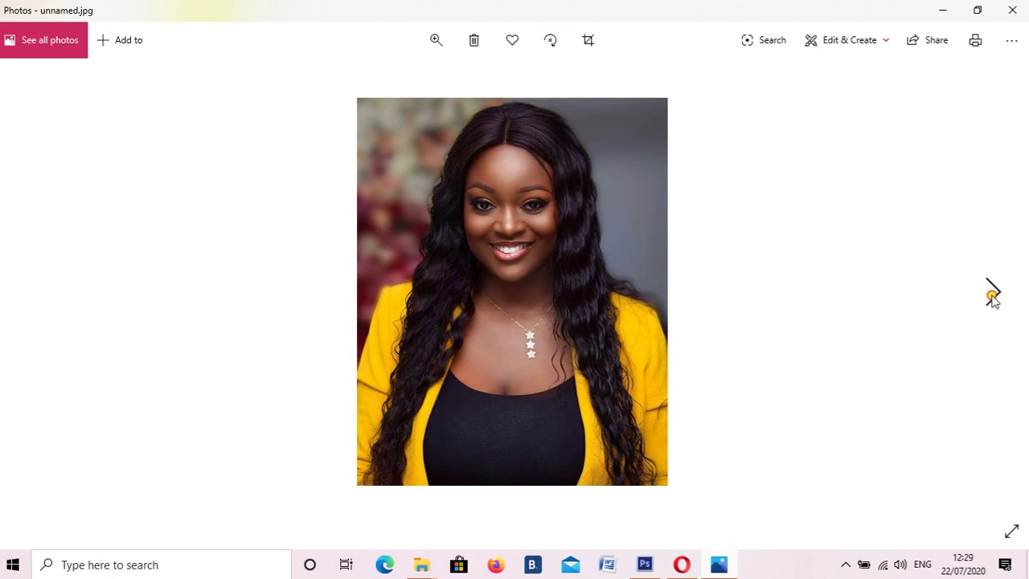
{"action": "left_click", "coordinate": [993, 293]}
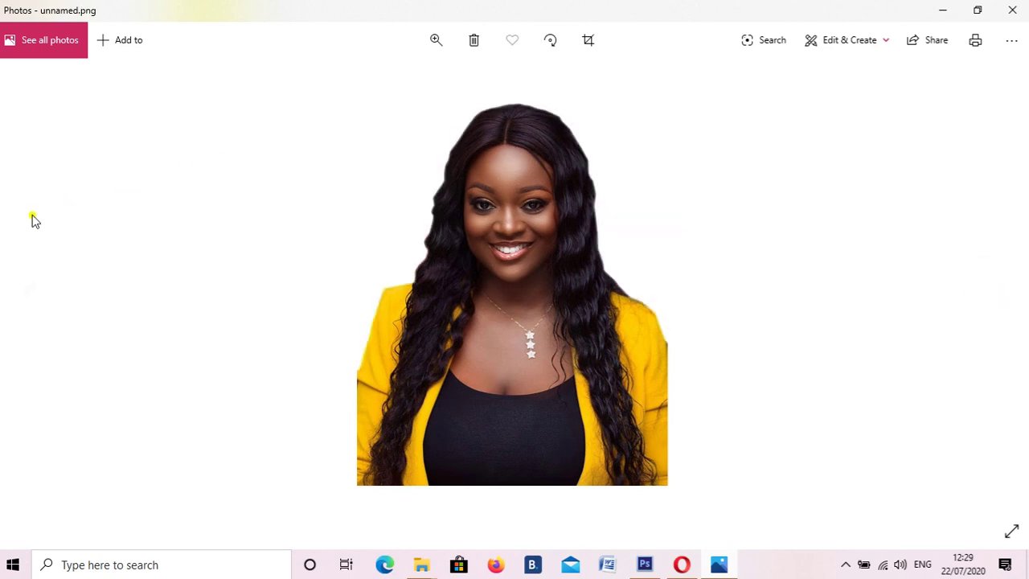
{"action": "left_click", "coordinate": [31, 292]}
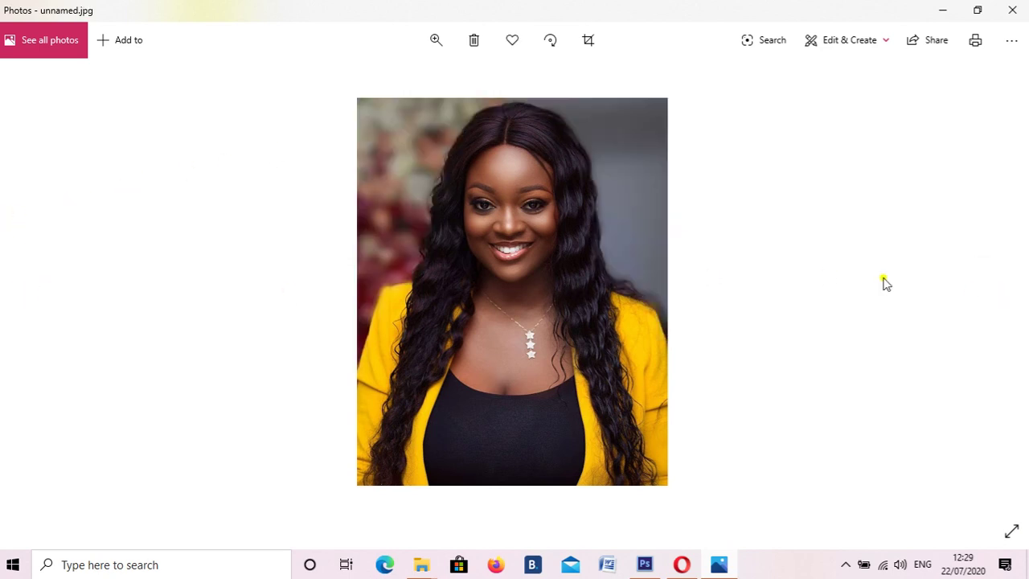
{"action": "left_click", "coordinate": [991, 290]}
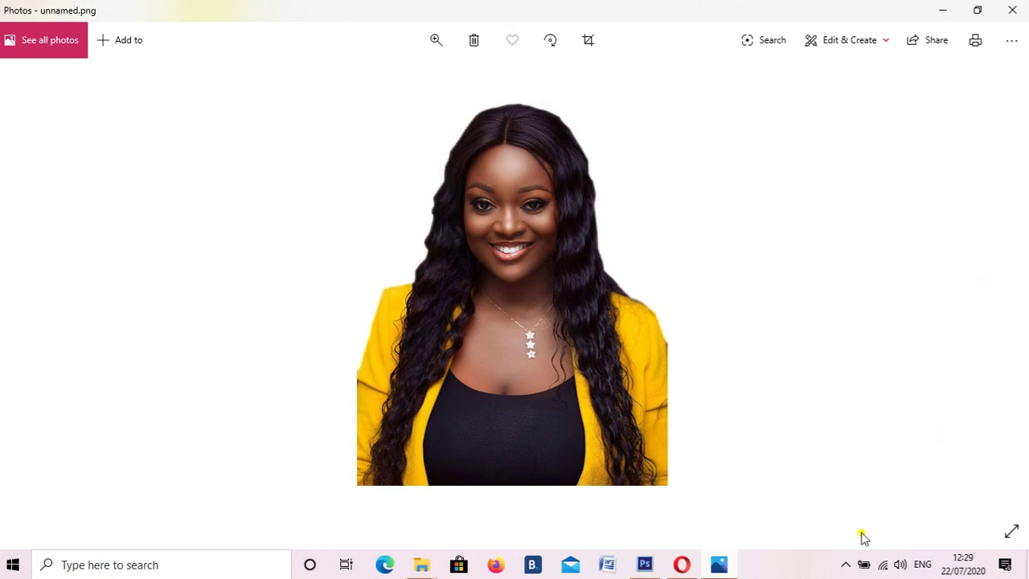
{"action": "left_click", "coordinate": [845, 564]}
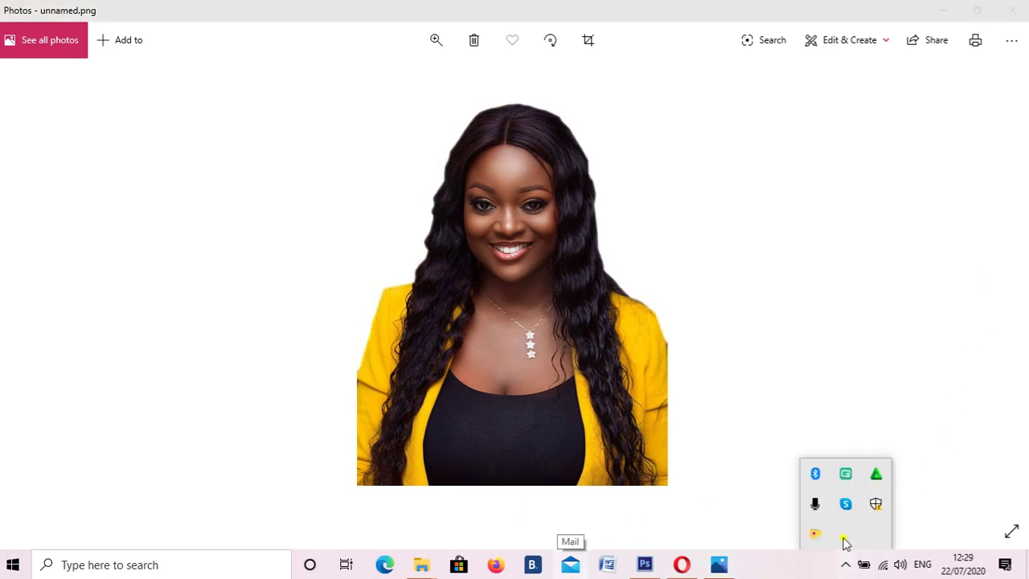
{"action": "right_click", "coordinate": [818, 532]}
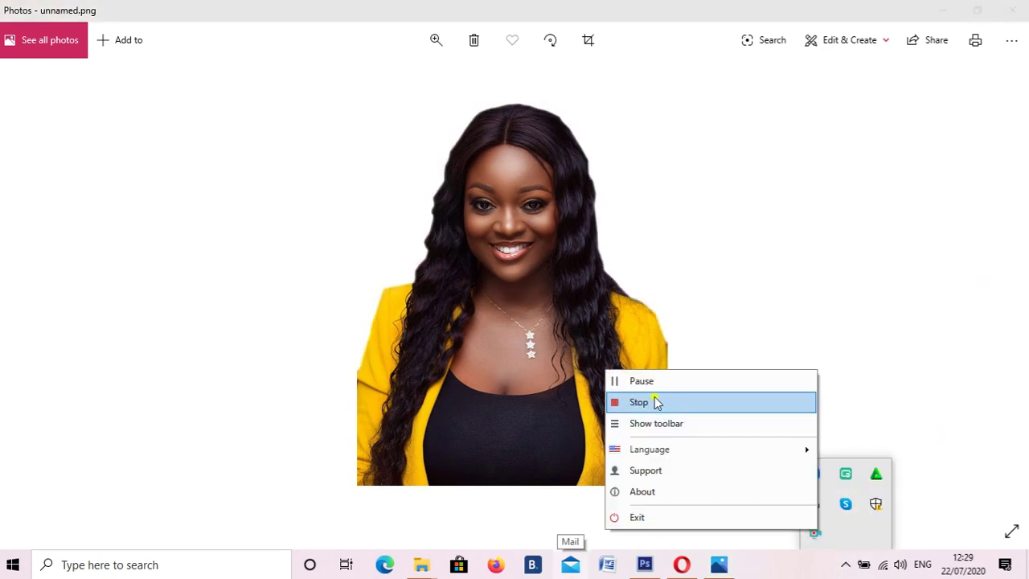